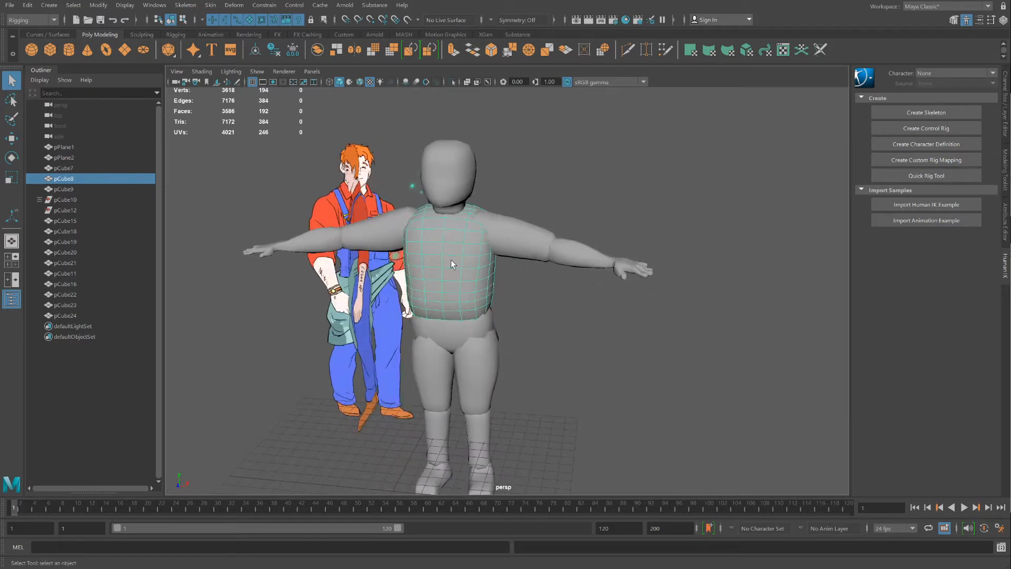
Turn off smooth mesh preview for the character's left upper arm.
{"action": "left_click_drag", "start_coordinate": [451, 260], "coordinate": [501, 252], "text": "alt"}
{"action": "left_click", "coordinate": [510, 246]}
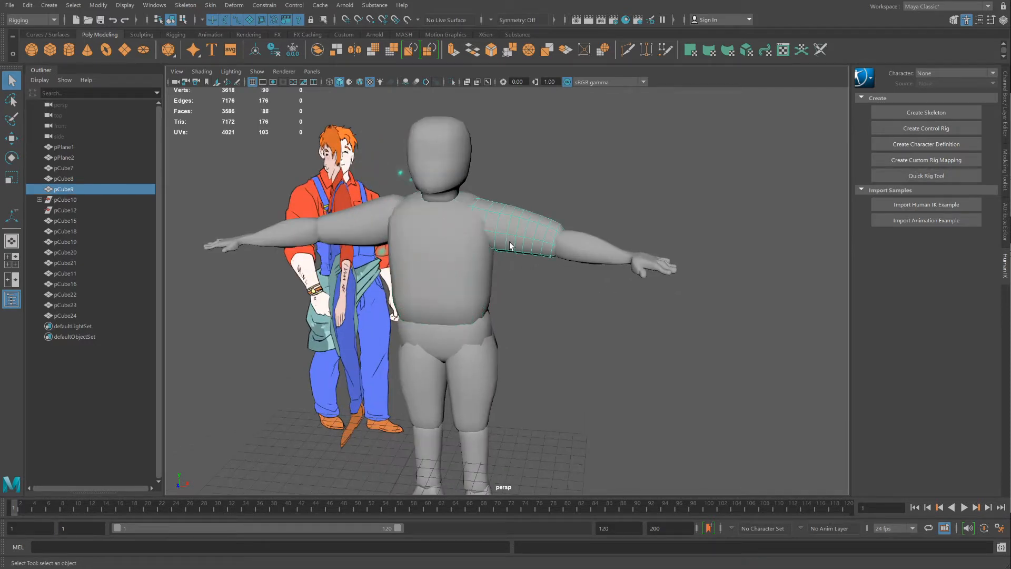
{"action": "key", "text": "1"}
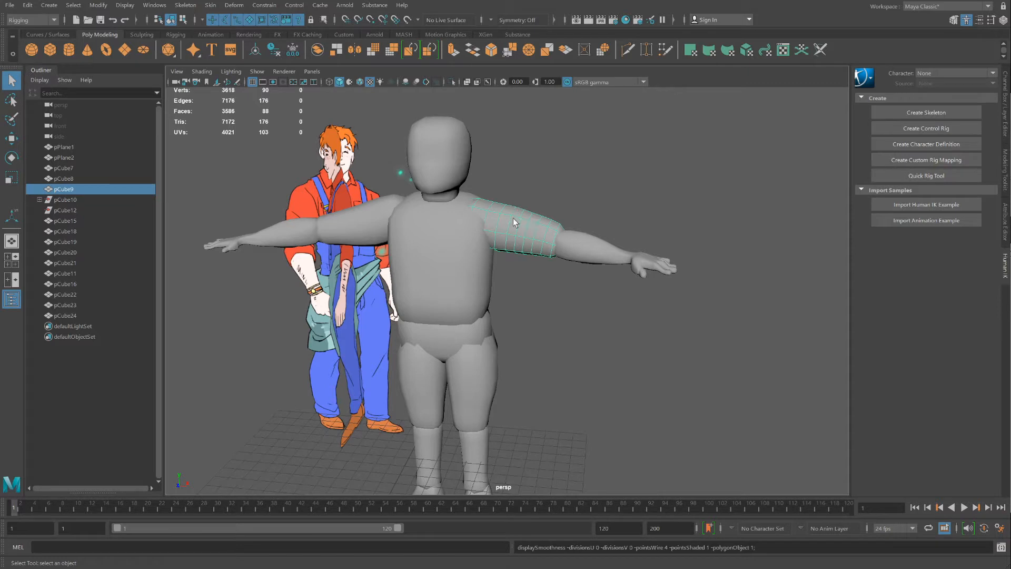
Export all the character's body meshes, without the reference image planes, as j1.fbx.
{"action": "scroll", "coordinate": [529, 269], "scroll_direction": "down", "scroll_amount": 5}
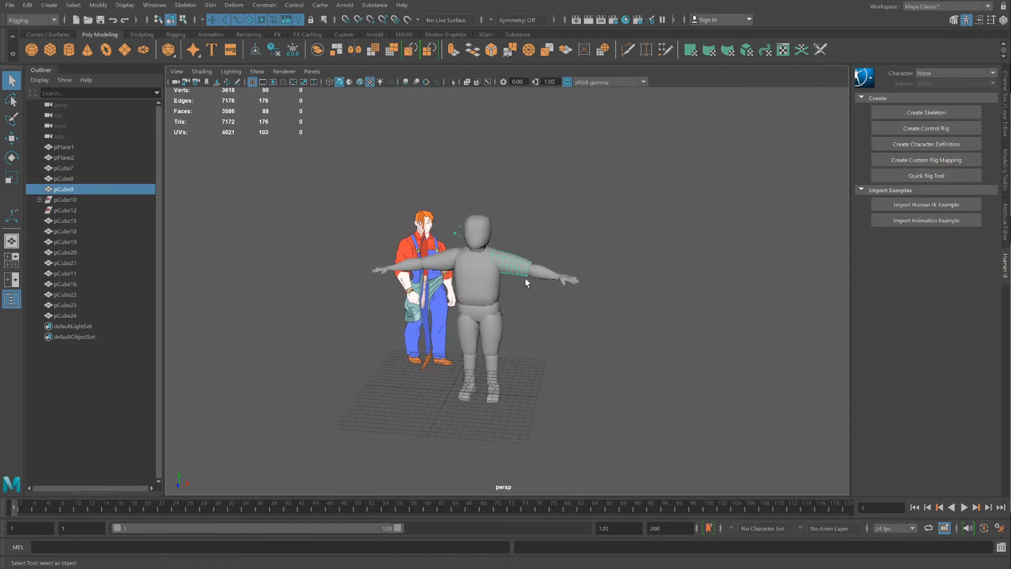
{"action": "left_click_drag", "start_coordinate": [526, 282], "coordinate": [530, 327], "text": "alt"}
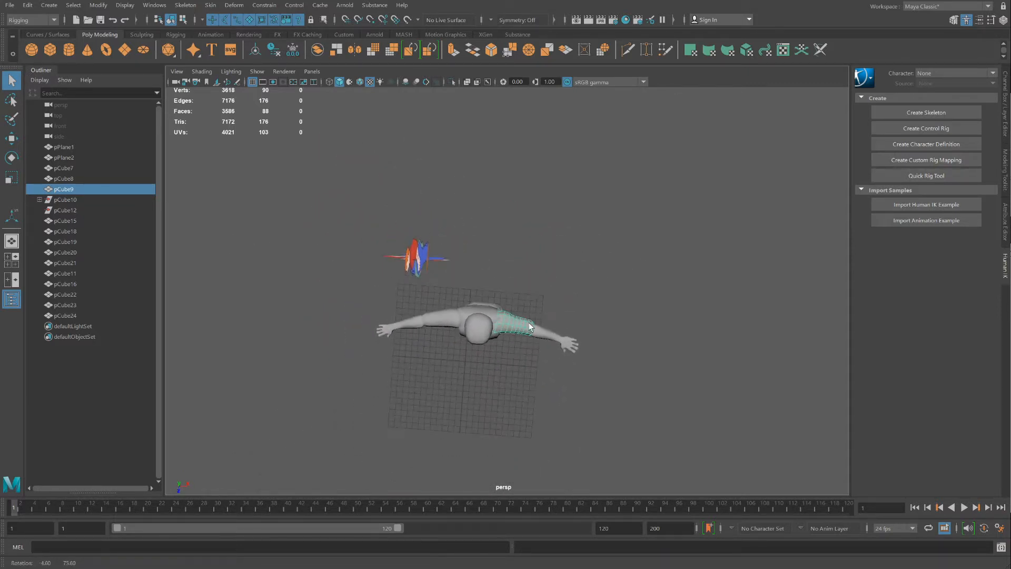
{"action": "left_click_drag", "start_coordinate": [665, 380], "coordinate": [441, 267]}
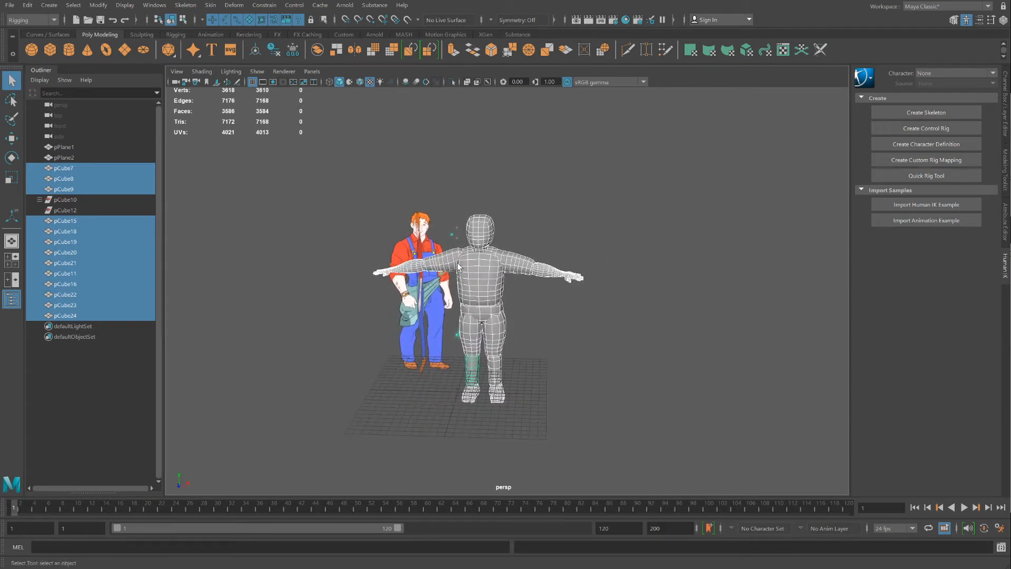
{"action": "left_click", "coordinate": [10, 4]}
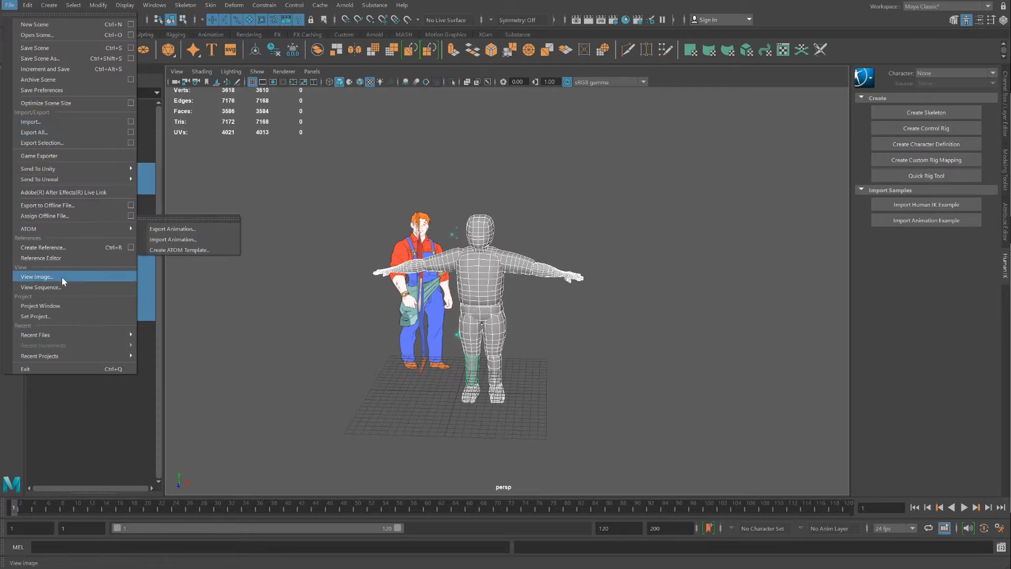
{"action": "left_click", "coordinate": [46, 147]}
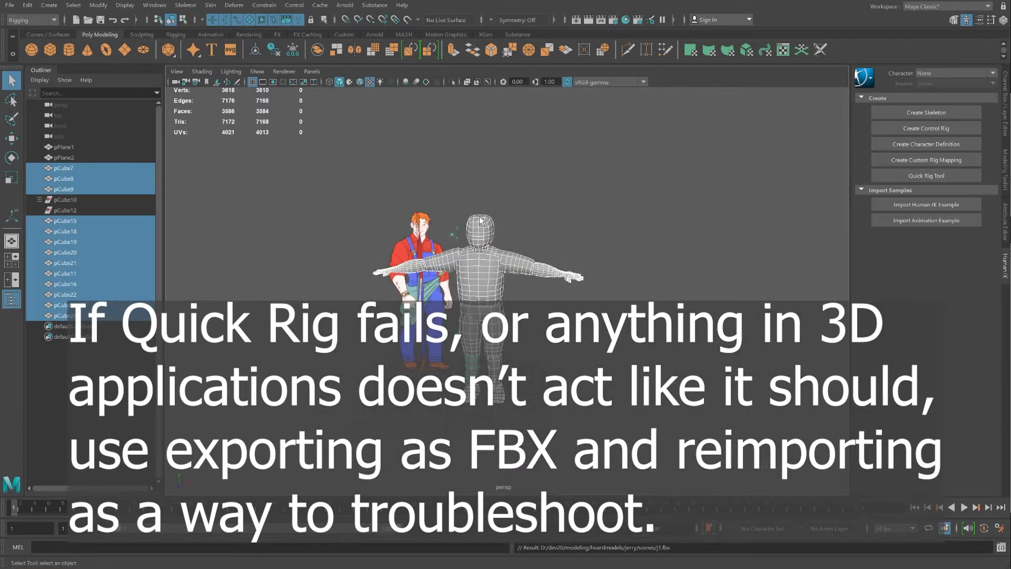
Start a new empty scene without saving the changes to the current one.
{"action": "left_click", "coordinate": [9, 5]}
{"action": "left_click", "coordinate": [29, 24]}
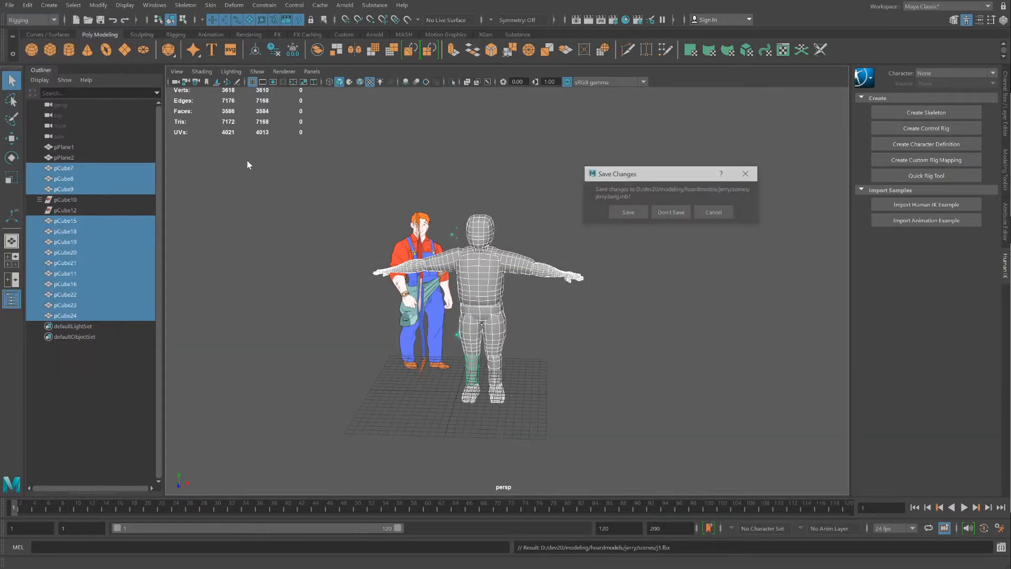
{"action": "left_click", "coordinate": [672, 213]}
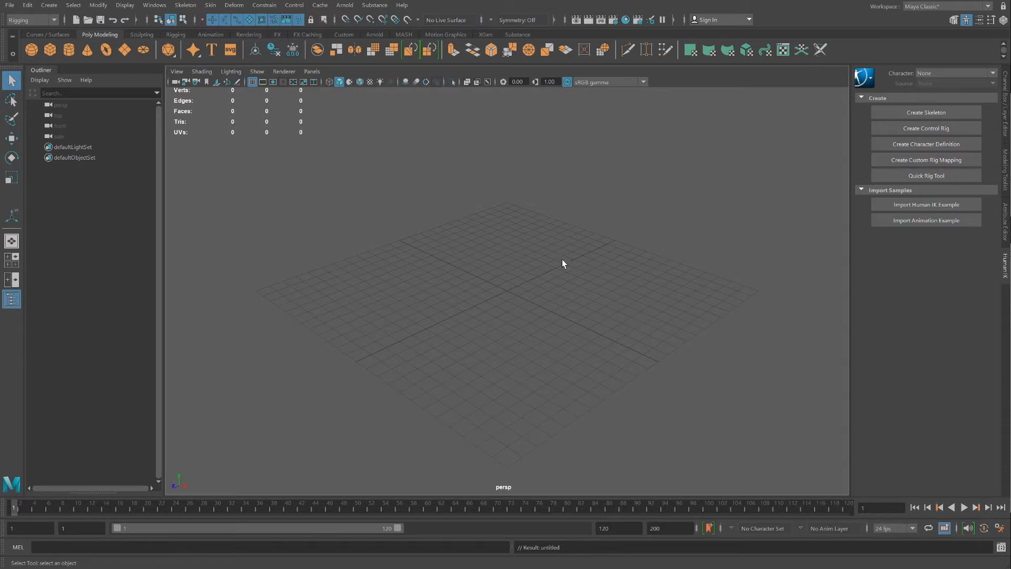
Import the file j1.fbx from the project's scenes folder into the empty scene.
{"action": "left_click", "coordinate": [8, 6]}
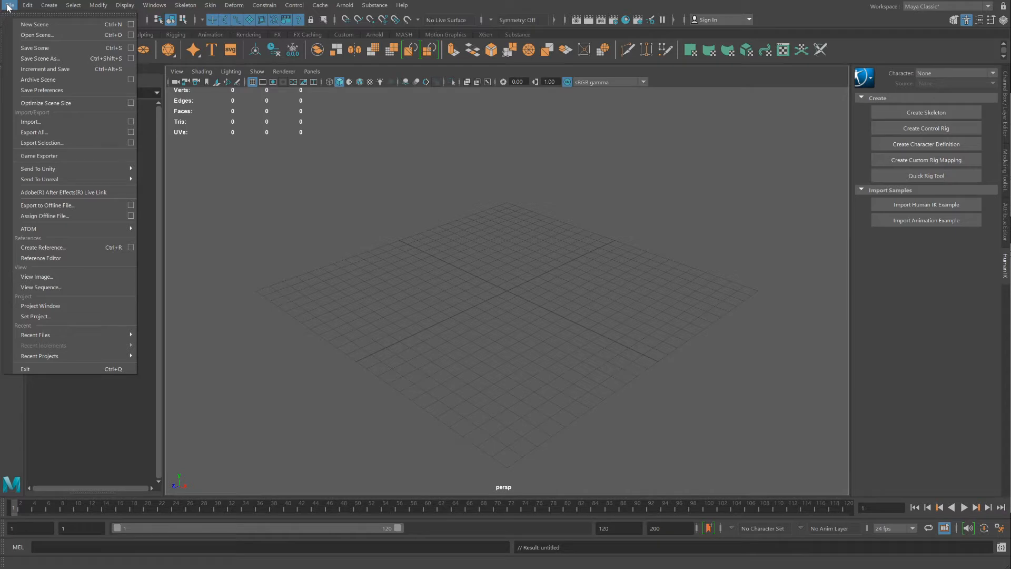
{"action": "left_click", "coordinate": [40, 120]}
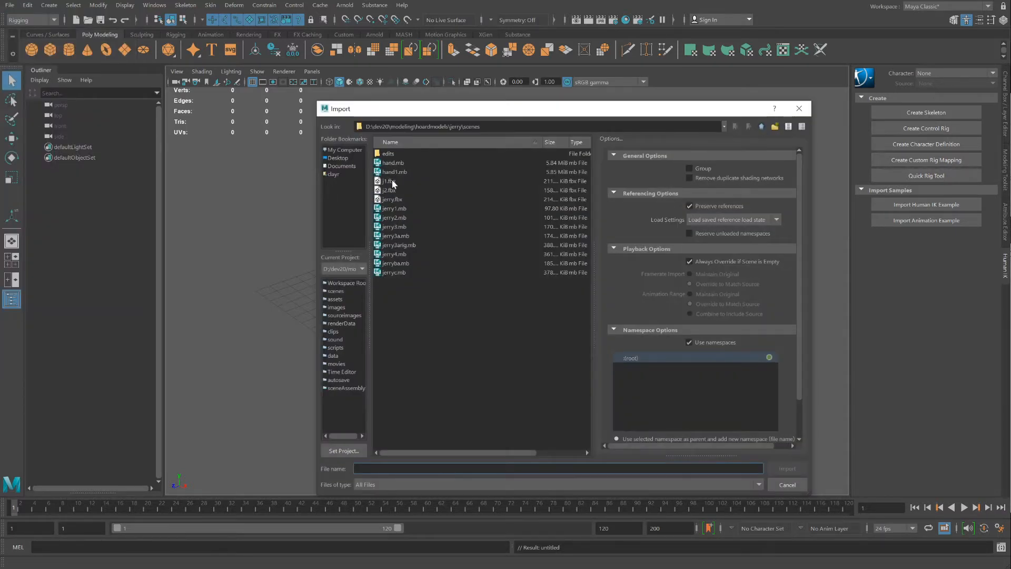
{"action": "left_click", "coordinate": [389, 181]}
{"action": "left_click", "coordinate": [787, 468]}
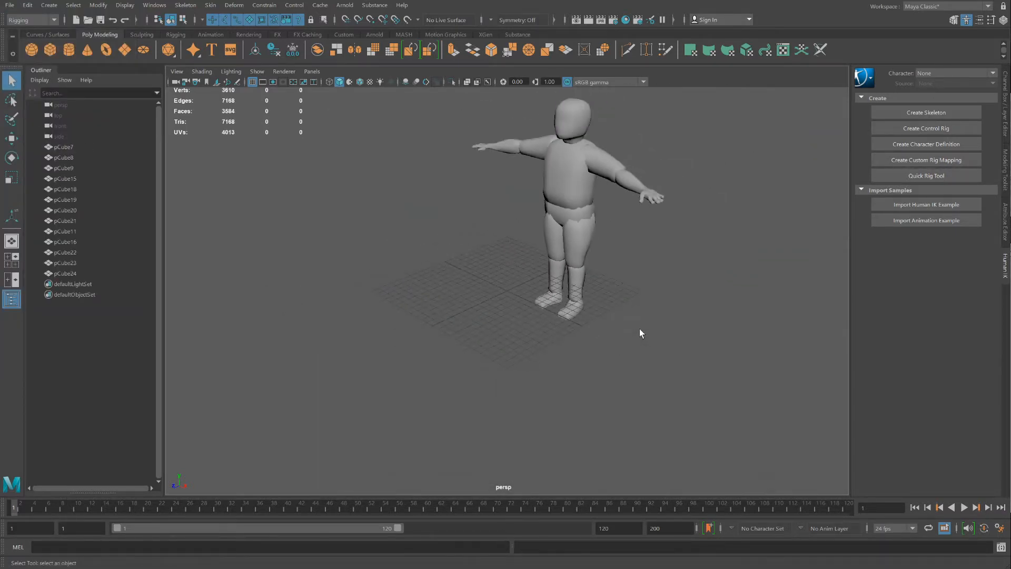
Move all the character's meshes together to the middle of the grid and raise them so the feet stand on it.
{"action": "left_click", "coordinate": [579, 304]}
{"action": "left_click", "coordinate": [556, 283]}
{"action": "left_click_drag", "start_coordinate": [610, 324], "coordinate": [424, 129], "text": "alt"}
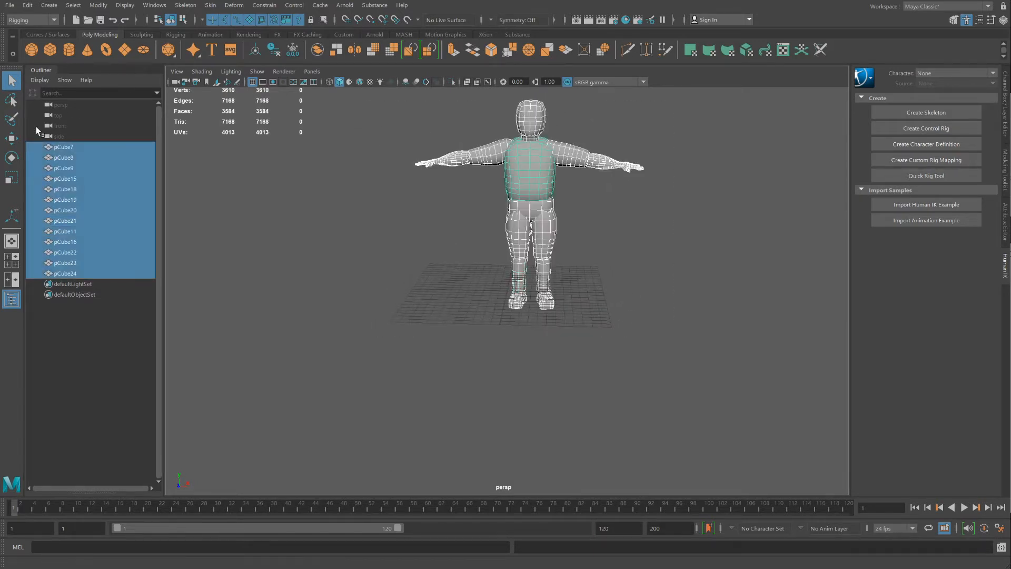
{"action": "key", "text": "w"}
{"action": "left_click_drag", "start_coordinate": [579, 193], "coordinate": [549, 195]}
{"action": "left_click_drag", "start_coordinate": [498, 159], "coordinate": [496, 146]}
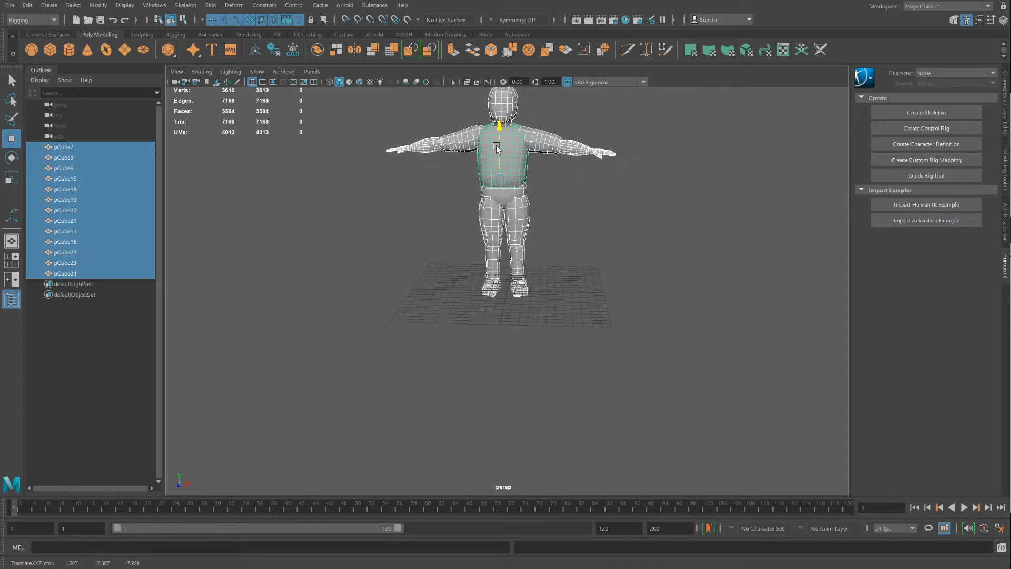
{"action": "scroll", "coordinate": [555, 223], "scroll_direction": "down", "scroll_amount": 2}
{"action": "scroll", "coordinate": [556, 223], "scroll_direction": "up", "scroll_amount": 1}
{"action": "left_click", "coordinate": [567, 231]}
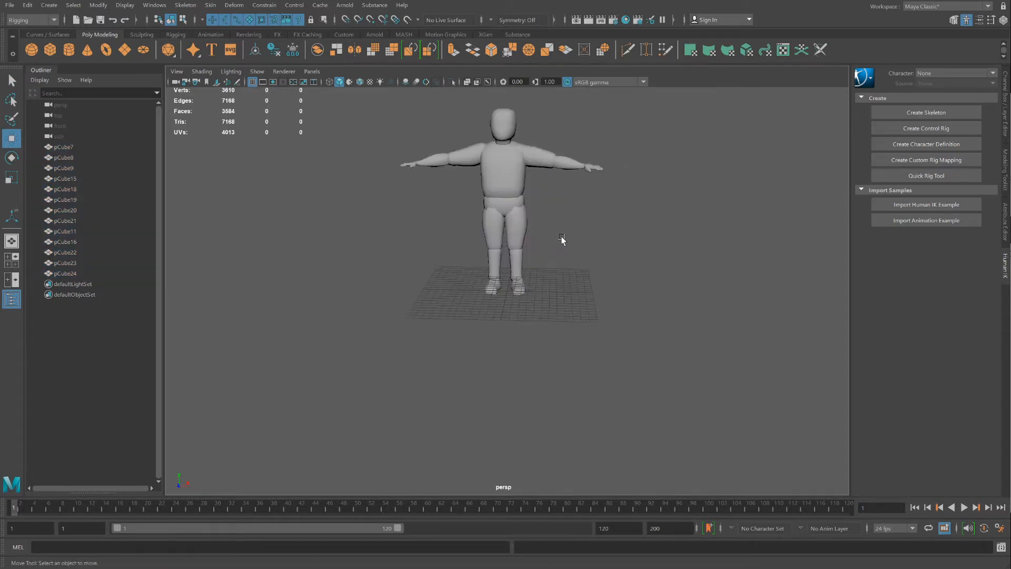
Open the Quick Rig tool with the Rigging toolset active.
{"action": "middle_click_drag", "start_coordinate": [559, 238], "coordinate": [558, 324], "text": "alt"}
{"action": "scroll", "coordinate": [556, 315], "scroll_direction": "up", "scroll_amount": 3}
{"action": "scroll", "coordinate": [561, 327], "scroll_direction": "down", "scroll_amount": 2}
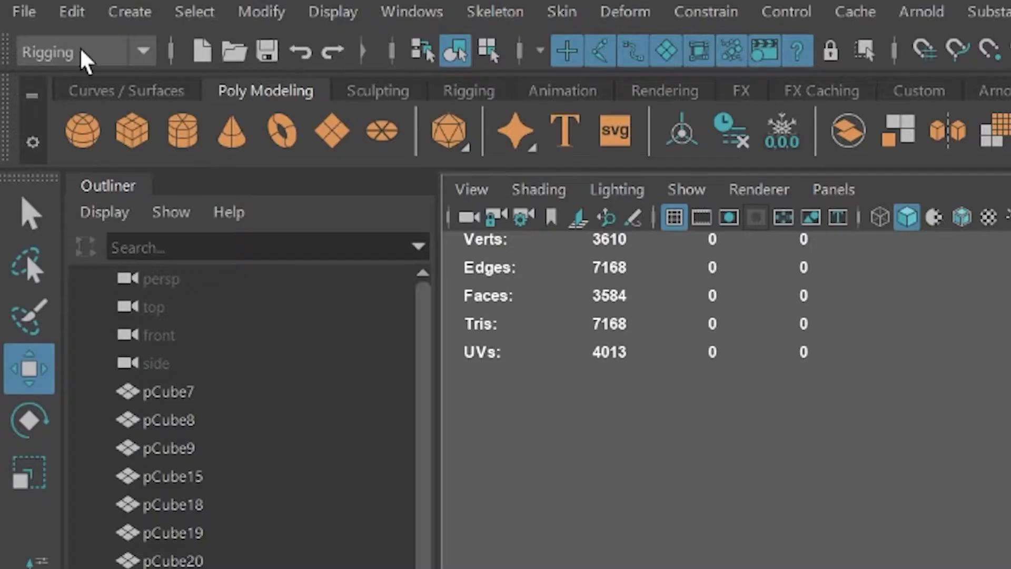
{"action": "left_click", "coordinate": [32, 20]}
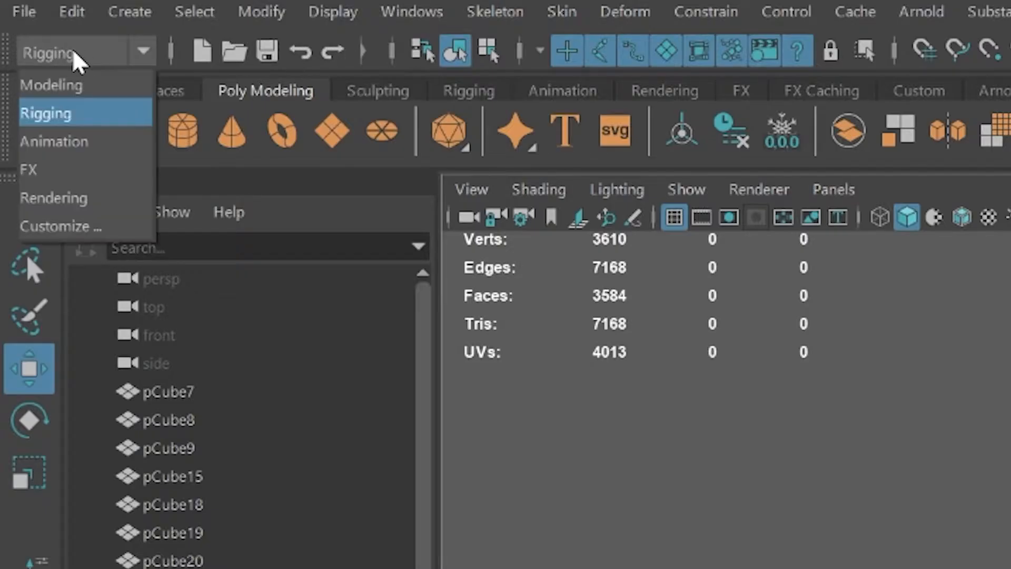
{"action": "left_click", "coordinate": [59, 129]}
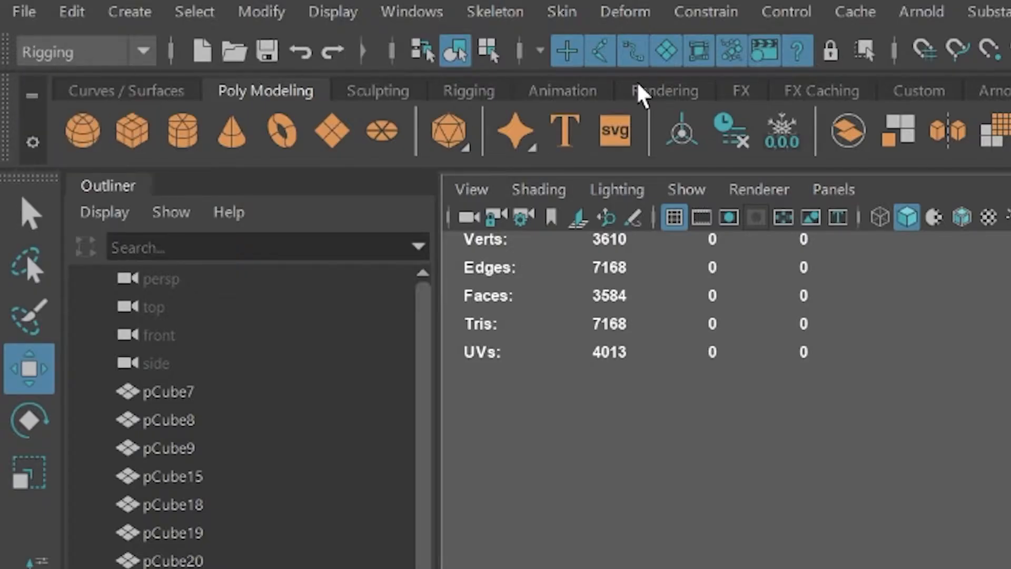
{"action": "left_click", "coordinate": [495, 15]}
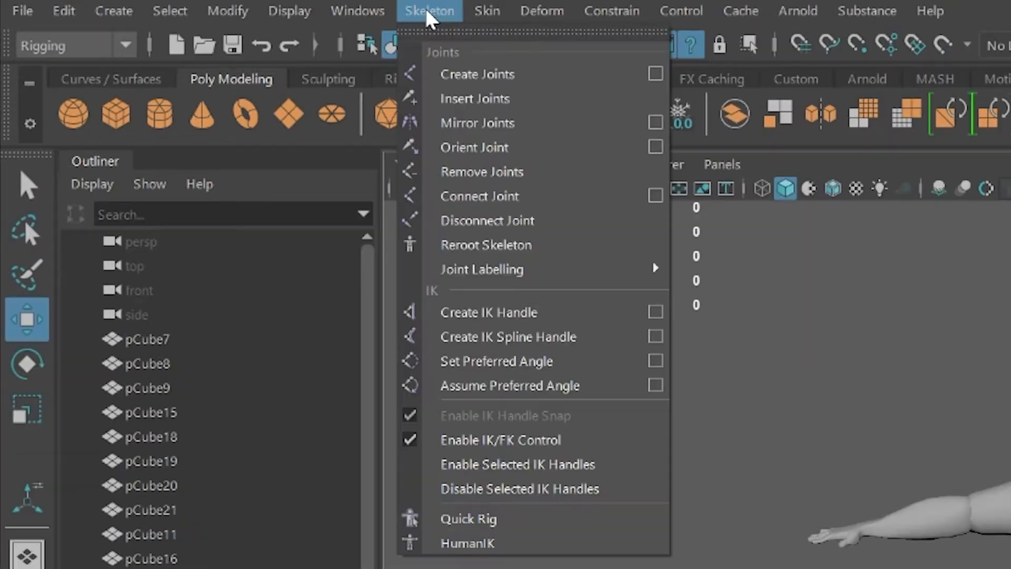
{"action": "left_click", "coordinate": [480, 521]}
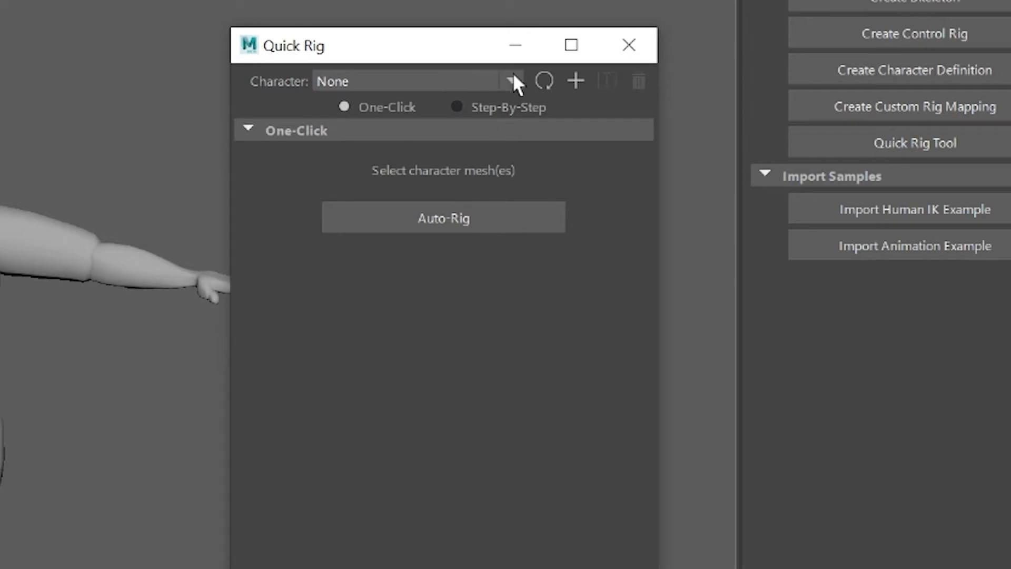
Create a new Quick Rig character and switch it to Step-By-Step mode.
{"action": "left_click", "coordinate": [576, 79]}
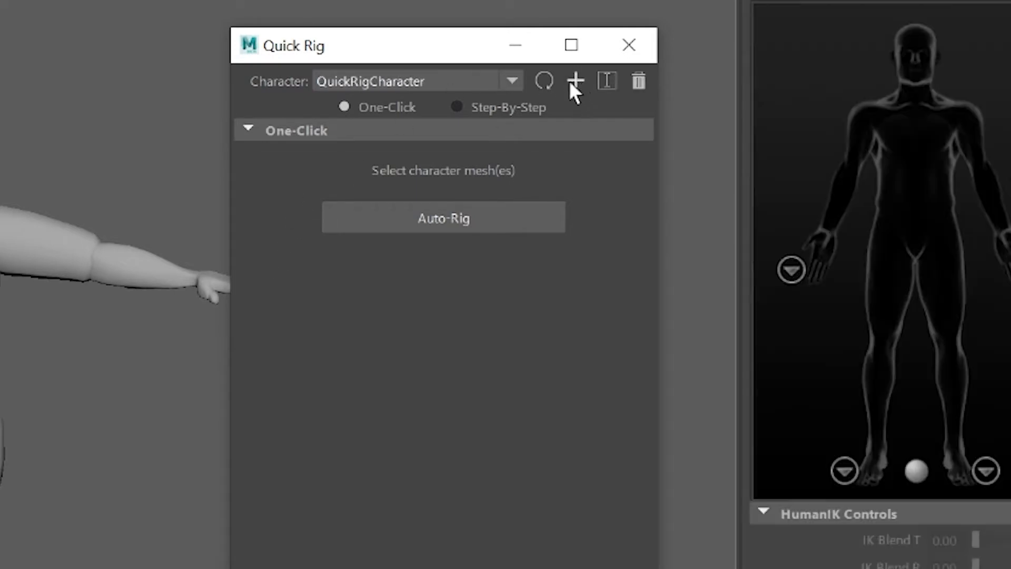
{"action": "left_click", "coordinate": [472, 108]}
{"action": "left_click_drag", "start_coordinate": [434, 59], "coordinate": [537, 42]}
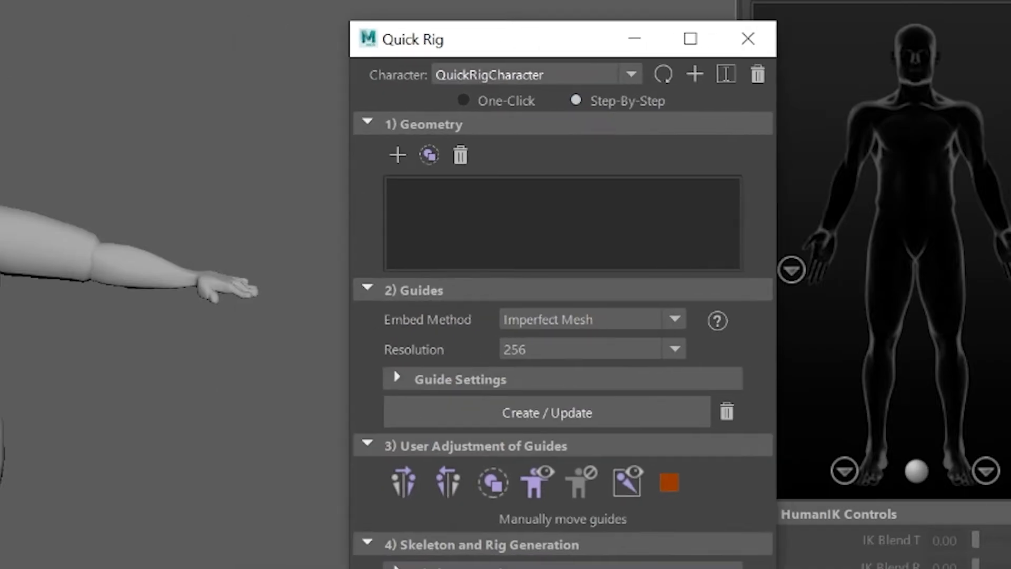
Add all the character's meshes as Quick Rig geometry and create the guides with the Imperfect Mesh method at resolution 256.
{"action": "left_click_drag", "start_coordinate": [297, 122], "coordinate": [655, 432]}
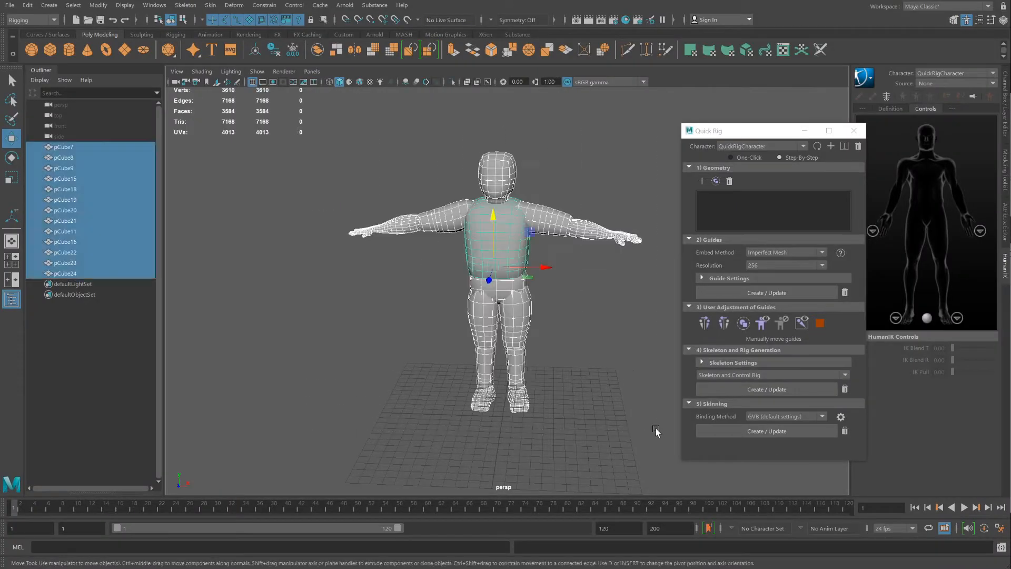
{"action": "left_click", "coordinate": [400, 158]}
{"action": "left_click_drag", "start_coordinate": [366, 133], "coordinate": [642, 427]}
{"action": "mouse_move", "coordinate": [559, 280]}
{"action": "left_mouse_down", "text": "alt"}
{"action": "mouse_move", "coordinate": [553, 321]}
{"action": "mouse_move", "coordinate": [533, 297]}
{"action": "mouse_move", "coordinate": [561, 287]}
{"action": "left_mouse_up", "text": "alt"}
{"action": "middle_click_drag", "start_coordinate": [561, 287], "coordinate": [508, 266], "text": "alt"}
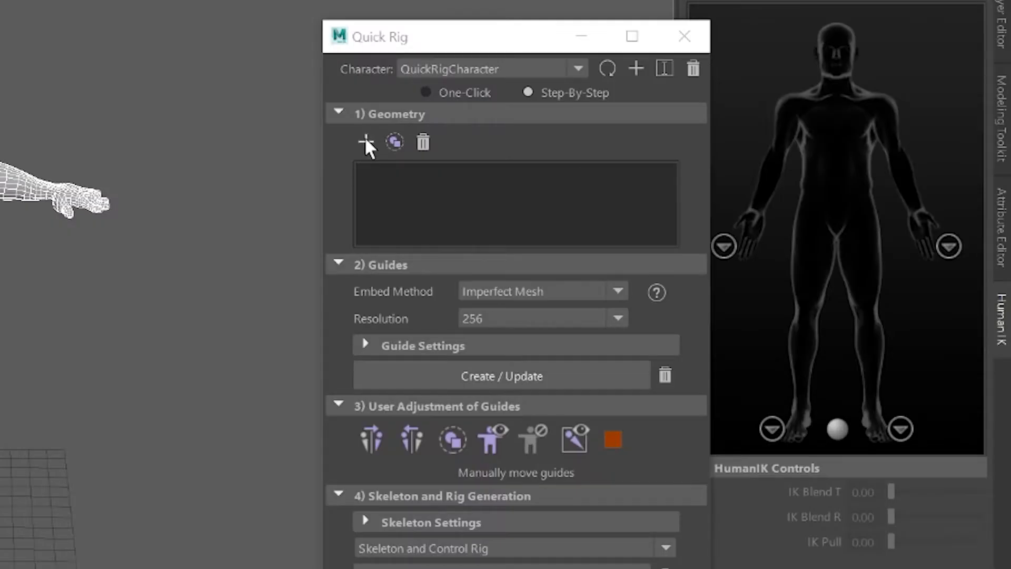
{"action": "left_click", "coordinate": [366, 141]}
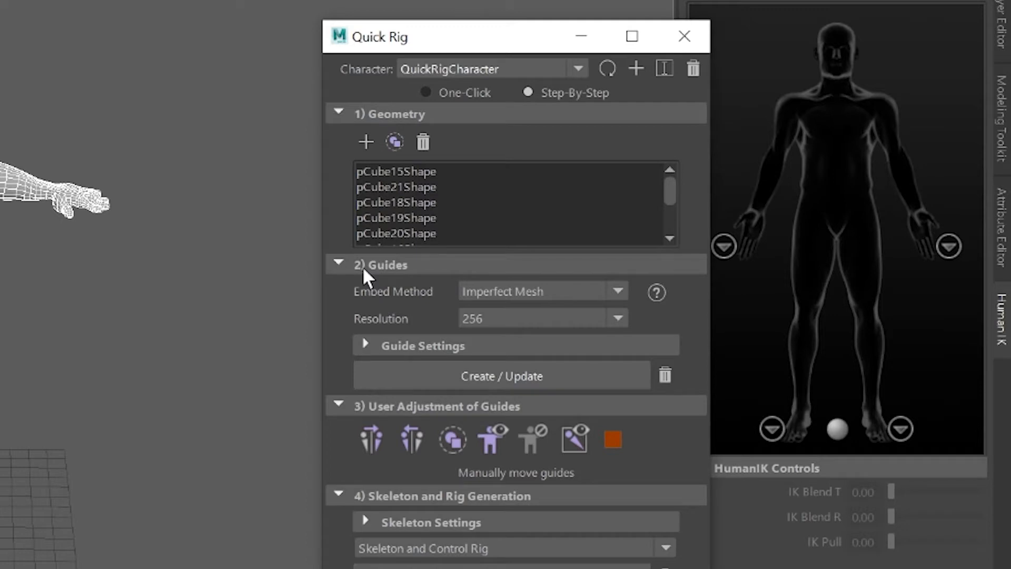
{"action": "left_click", "coordinate": [495, 378]}
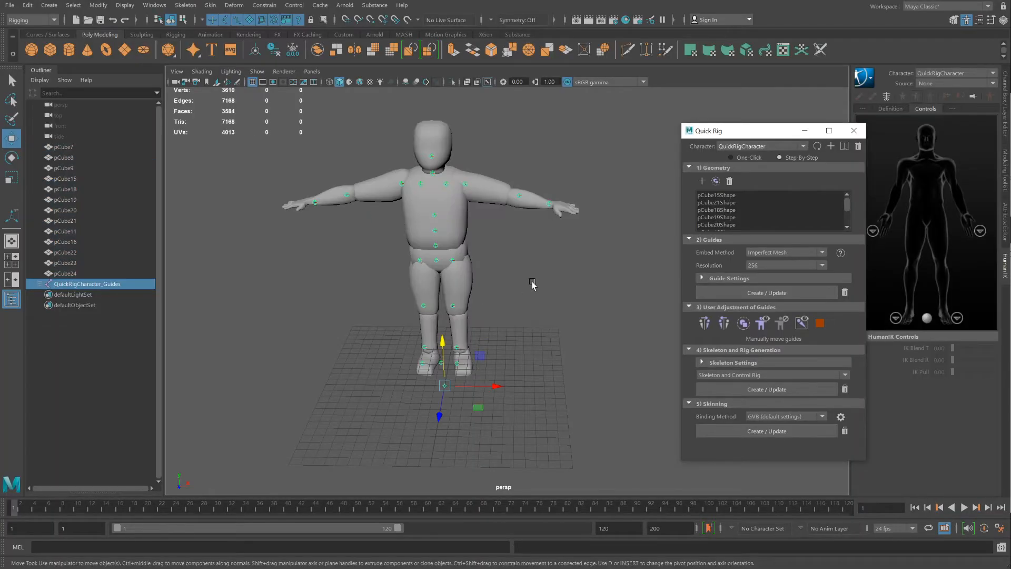
{"action": "left_click_drag", "start_coordinate": [512, 243], "coordinate": [531, 287], "text": "alt"}
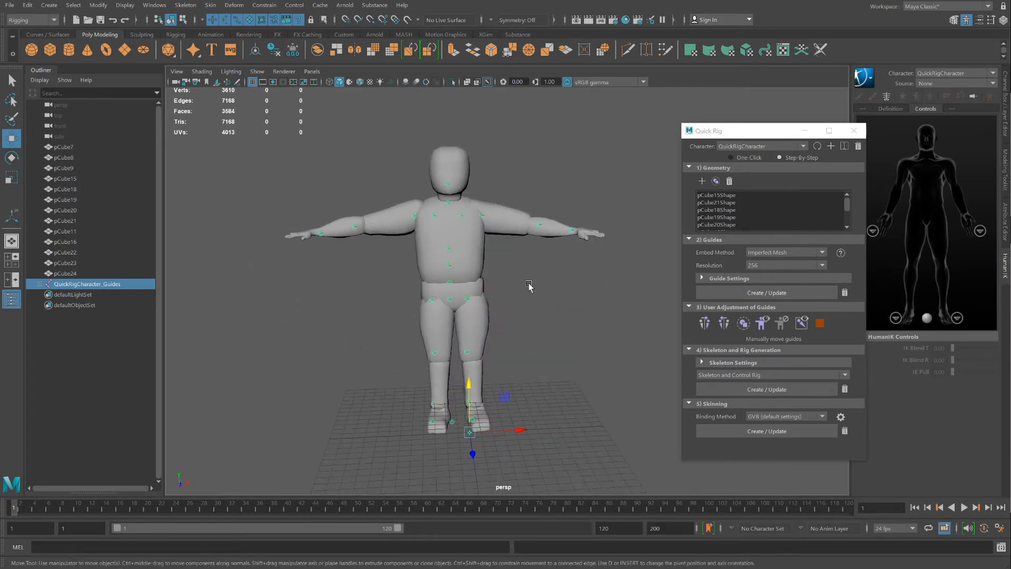
Move the guide in the character's left forearm inward onto the elbow joint and mirror it to the other arm.
{"action": "scroll", "coordinate": [533, 282], "scroll_direction": "up", "scroll_amount": 5}
{"action": "left_click", "coordinate": [559, 180]}
{"action": "left_click_drag", "start_coordinate": [560, 180], "coordinate": [555, 226], "text": "alt"}
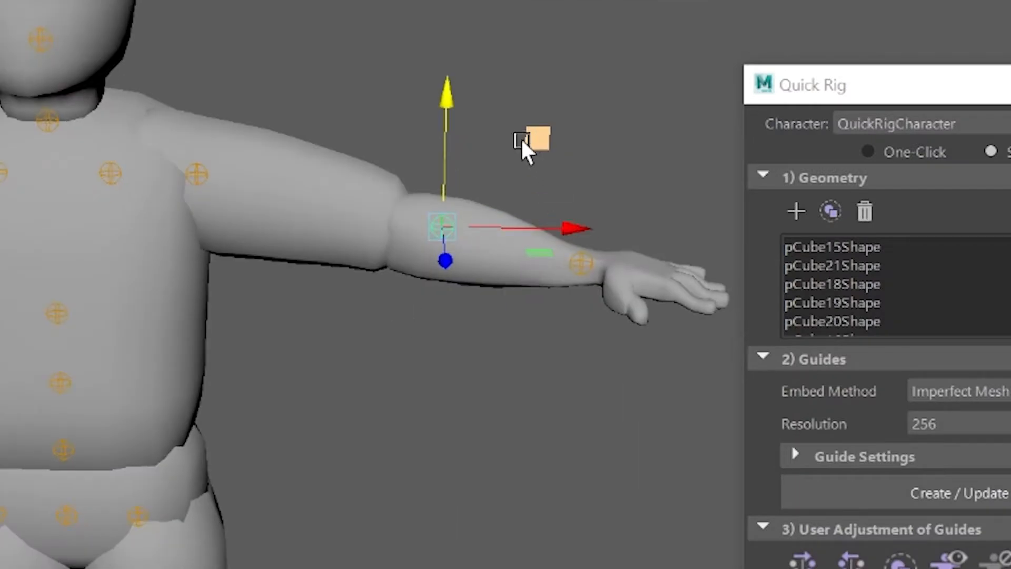
{"action": "left_click_drag", "start_coordinate": [526, 151], "coordinate": [389, 237], "text": "alt"}
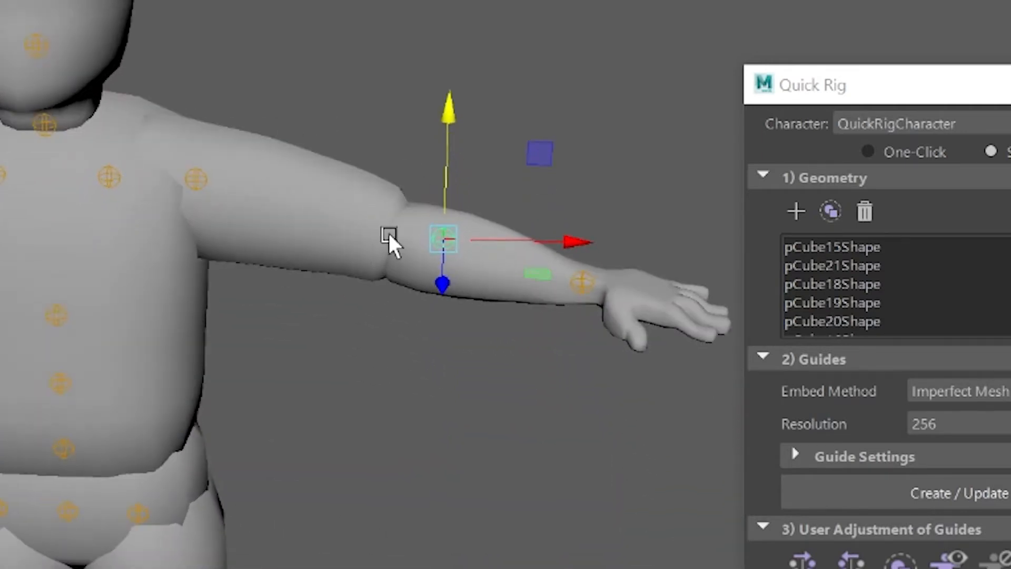
{"action": "left_click_drag", "start_coordinate": [536, 149], "coordinate": [483, 140]}
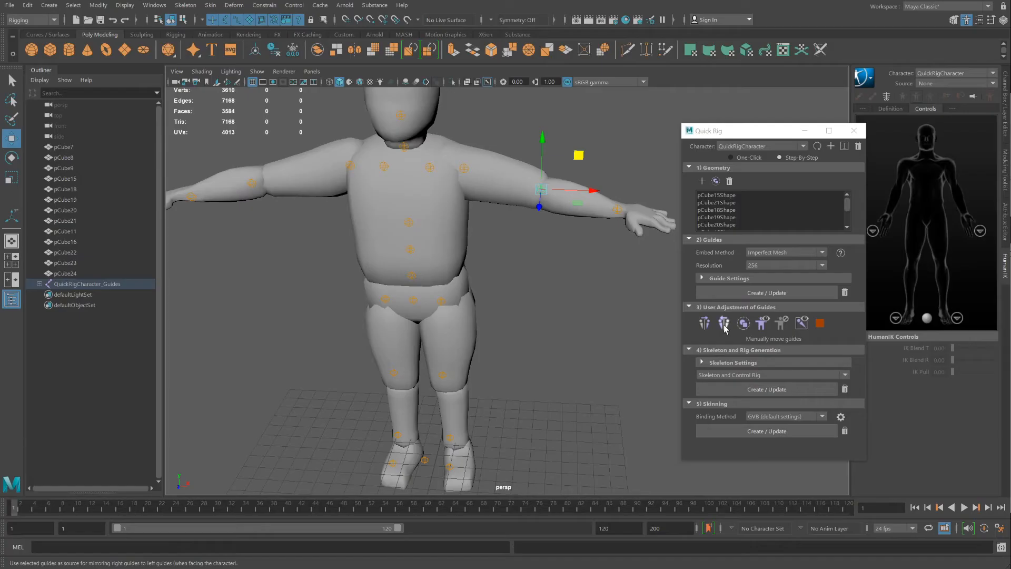
{"action": "left_click_drag", "start_coordinate": [307, 200], "coordinate": [416, 225], "text": "alt"}
{"action": "left_click_drag", "start_coordinate": [416, 294], "coordinate": [401, 279], "text": "alt"}
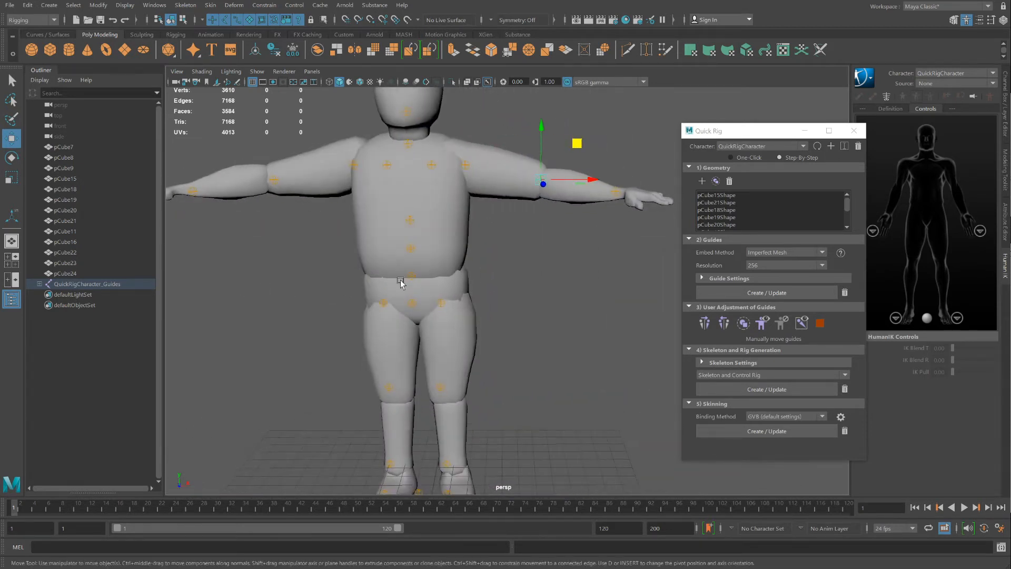
Lower the character's left knee guide onto the knee joint and mirror it to the other leg.
{"action": "scroll", "coordinate": [387, 168], "scroll_direction": "up", "scroll_amount": 3}
{"action": "left_click", "coordinate": [348, 167]}
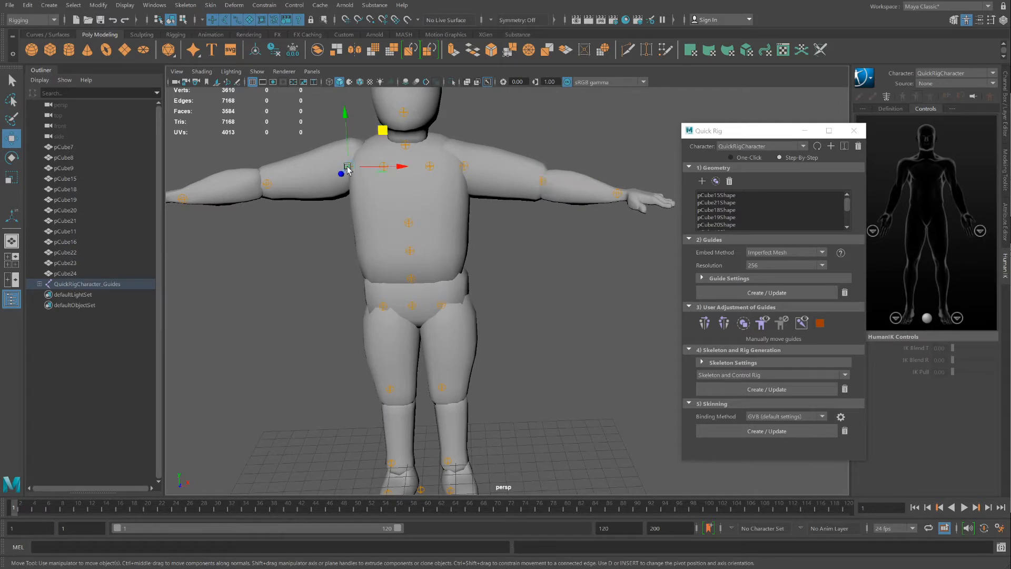
{"action": "middle_click_drag", "start_coordinate": [492, 307], "coordinate": [502, 150], "text": "alt"}
{"action": "left_click", "coordinate": [451, 230]}
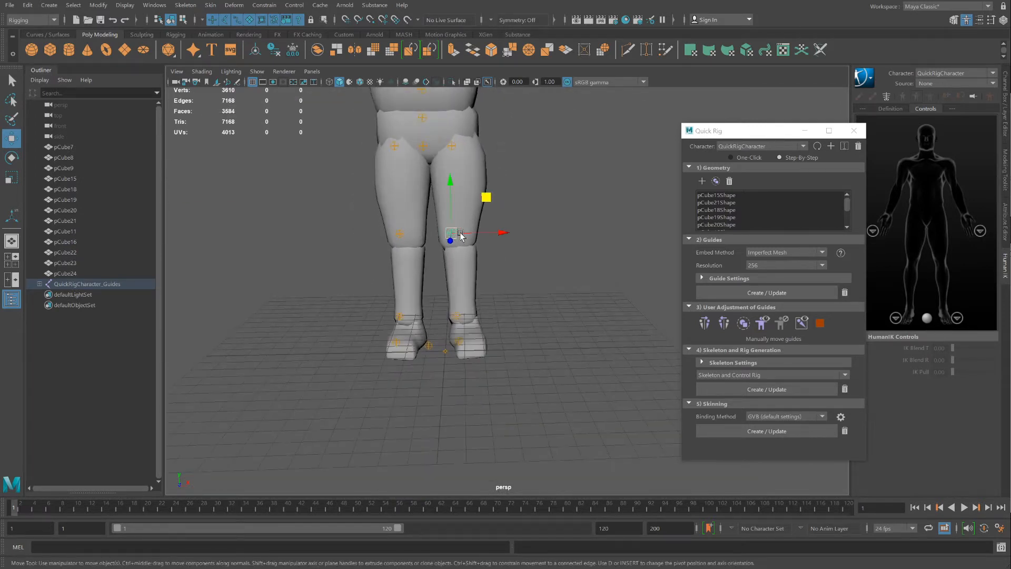
{"action": "left_click_drag", "start_coordinate": [487, 195], "coordinate": [492, 208]}
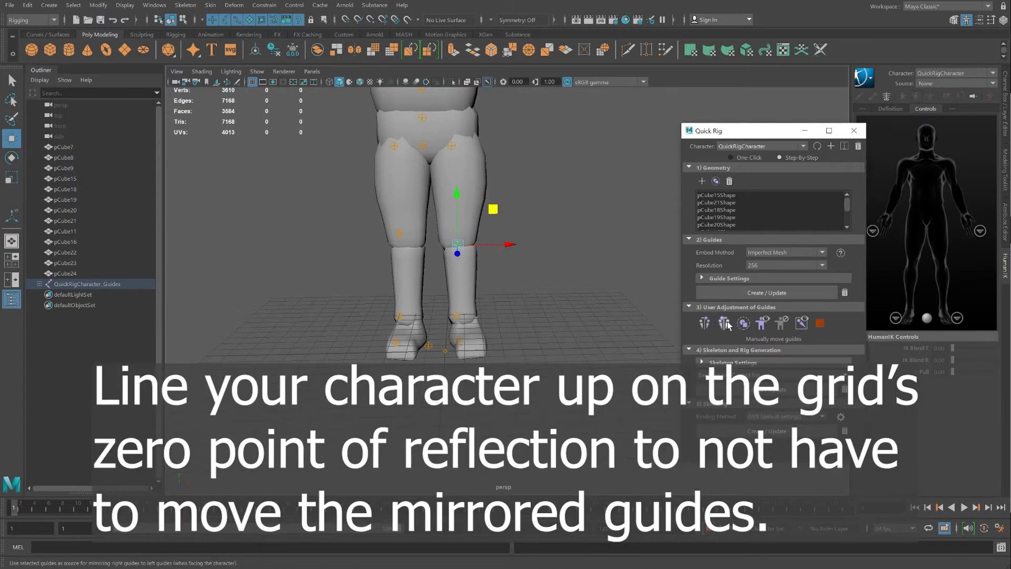
{"action": "mouse_move", "coordinate": [514, 298]}
{"action": "left_mouse_down", "text": "alt"}
{"action": "mouse_move", "coordinate": [540, 302]}
{"action": "mouse_move", "coordinate": [526, 300]}
{"action": "left_mouse_up", "text": "alt"}
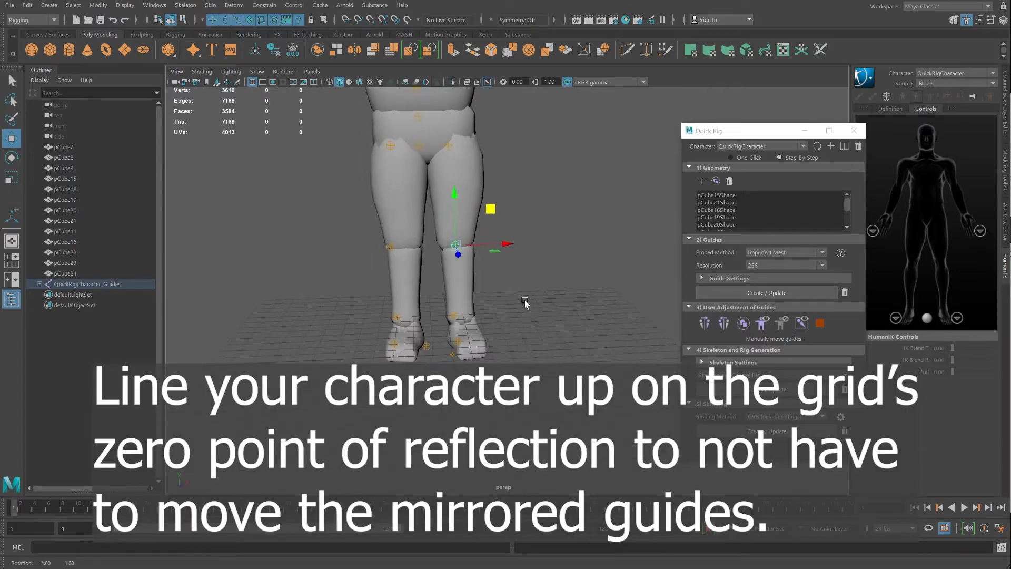
Move the mirrored guide of the character's right knee inward onto the centre of the knee joint.
{"action": "left_click", "coordinate": [390, 242]}
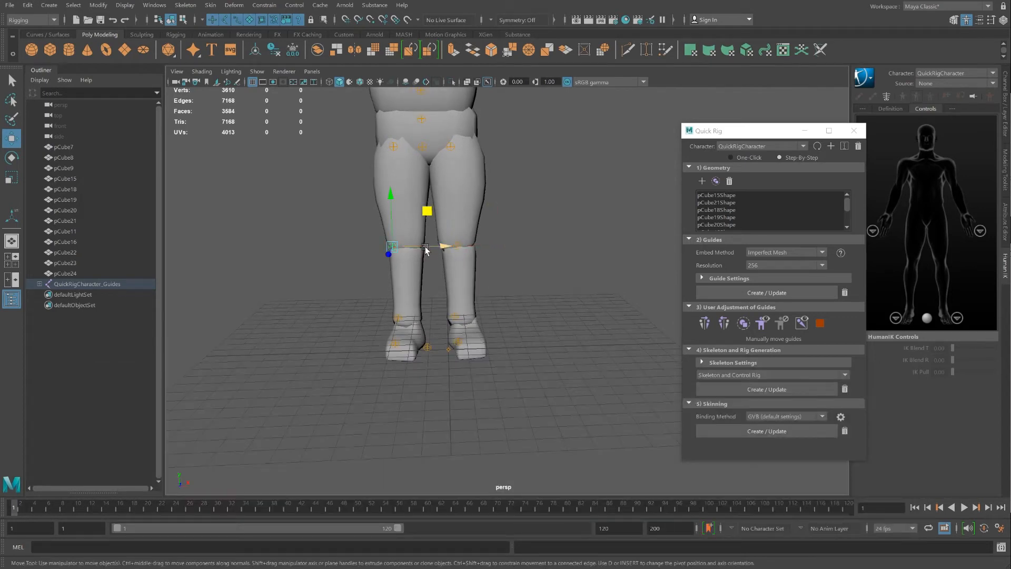
{"action": "left_click_drag", "start_coordinate": [426, 248], "coordinate": [434, 245]}
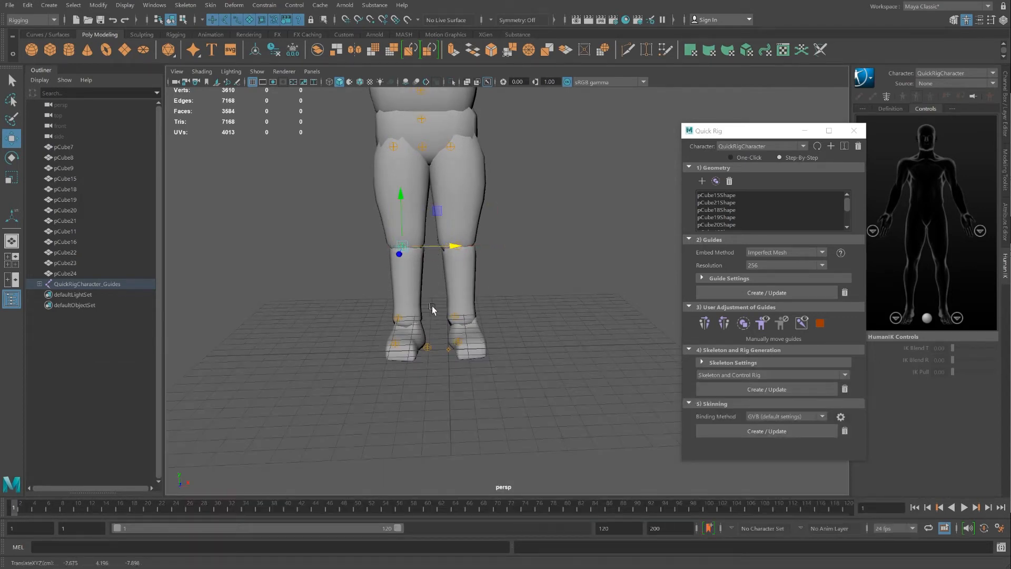
Center the character's left ankle guide on its joint, mirror it to the other leg, and shift the mirrored guide inward onto the right ankle.
{"action": "left_click_drag", "start_coordinate": [466, 328], "coordinate": [492, 322], "text": "alt"}
{"action": "left_click", "coordinate": [457, 317]}
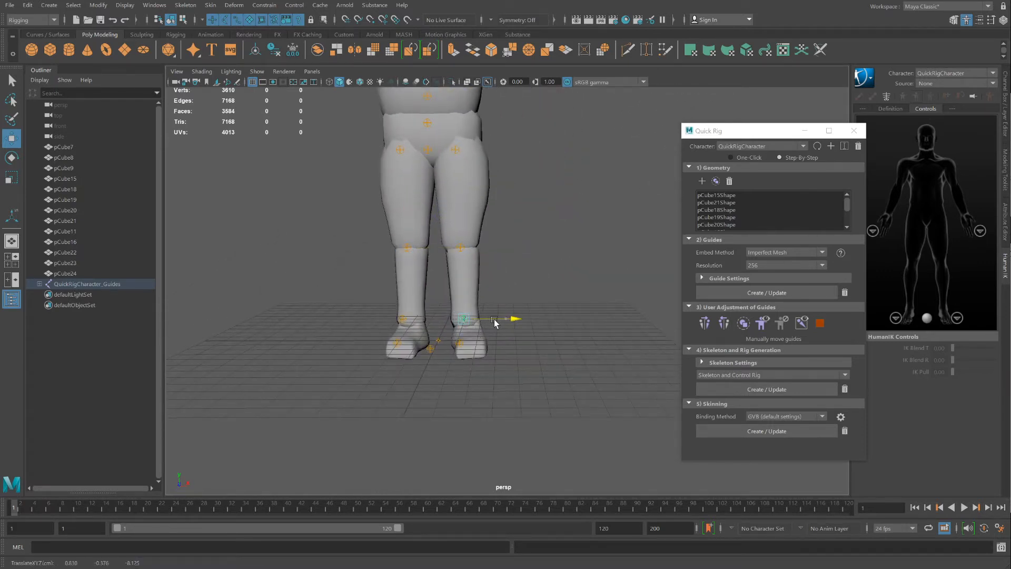
{"action": "left_click", "coordinate": [724, 323]}
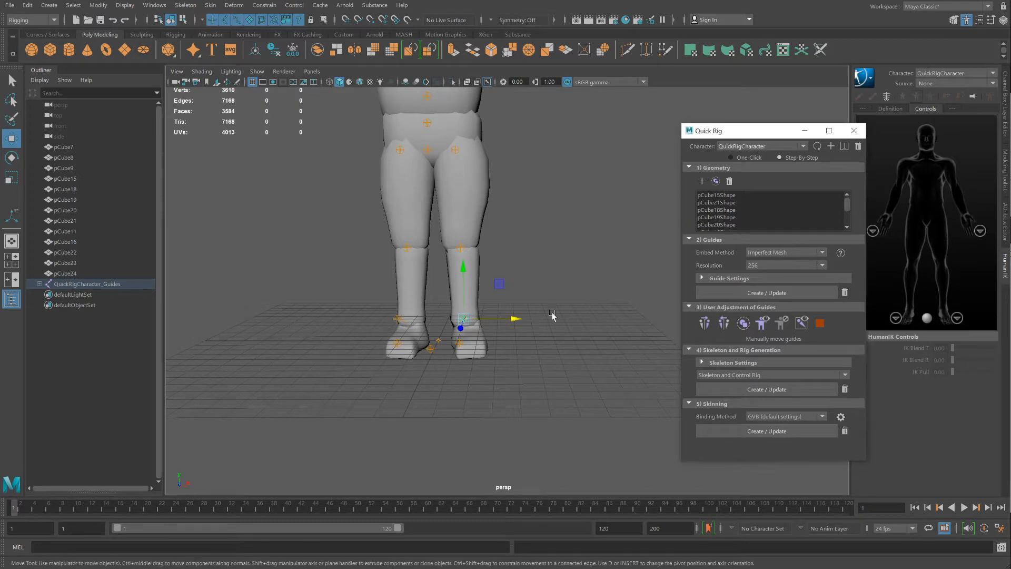
{"action": "left_click", "coordinate": [397, 322]}
{"action": "left_click_drag", "start_coordinate": [421, 323], "coordinate": [427, 324]}
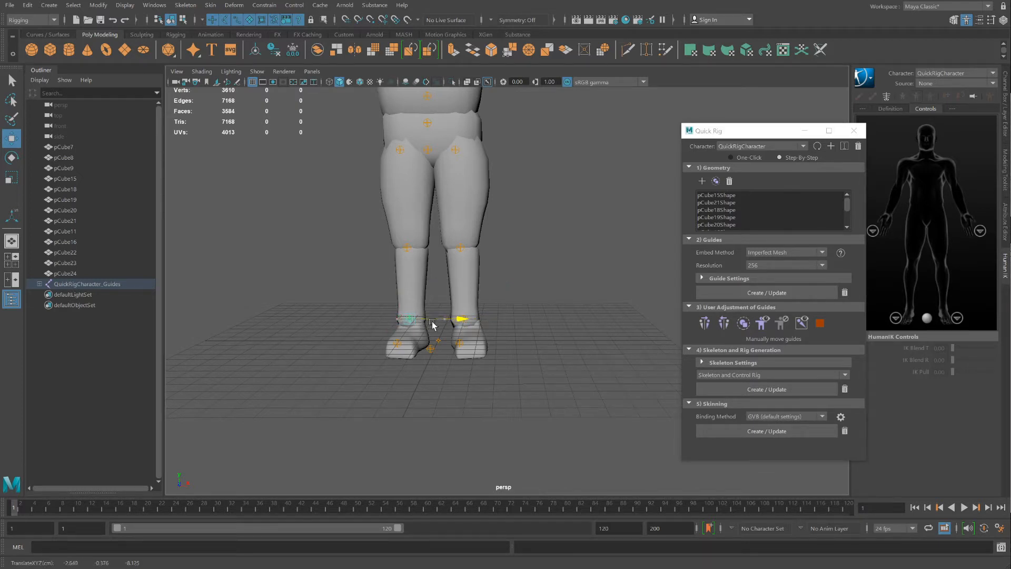
Position the wrist guide of the character's left arm on the wrist joint and match it on the other arm.
{"action": "left_click_drag", "start_coordinate": [429, 325], "coordinate": [485, 305], "text": "alt"}
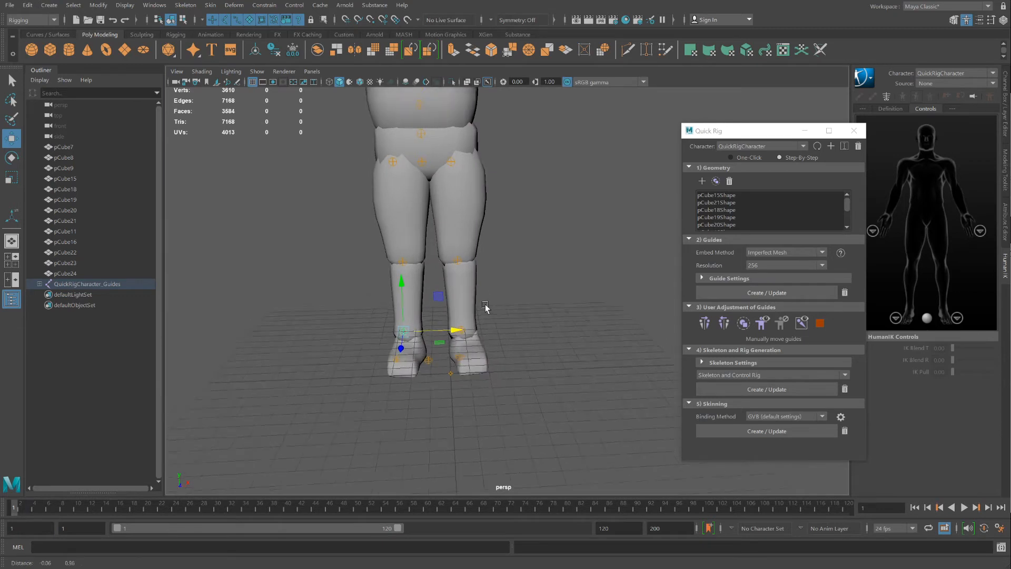
{"action": "middle_click_drag", "start_coordinate": [485, 304], "coordinate": [482, 378], "text": "alt"}
{"action": "scroll", "coordinate": [482, 379], "scroll_direction": "down", "scroll_amount": 3}
{"action": "left_click_drag", "start_coordinate": [497, 366], "coordinate": [594, 333], "text": "alt"}
{"action": "left_click", "coordinate": [600, 327]}
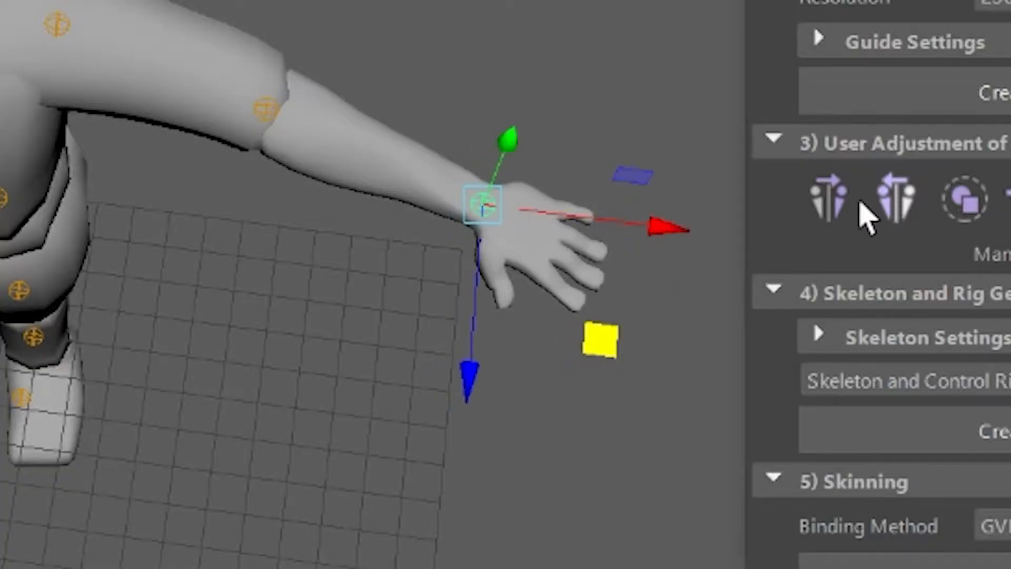
{"action": "left_click_drag", "start_coordinate": [505, 295], "coordinate": [651, 340], "text": "alt"}
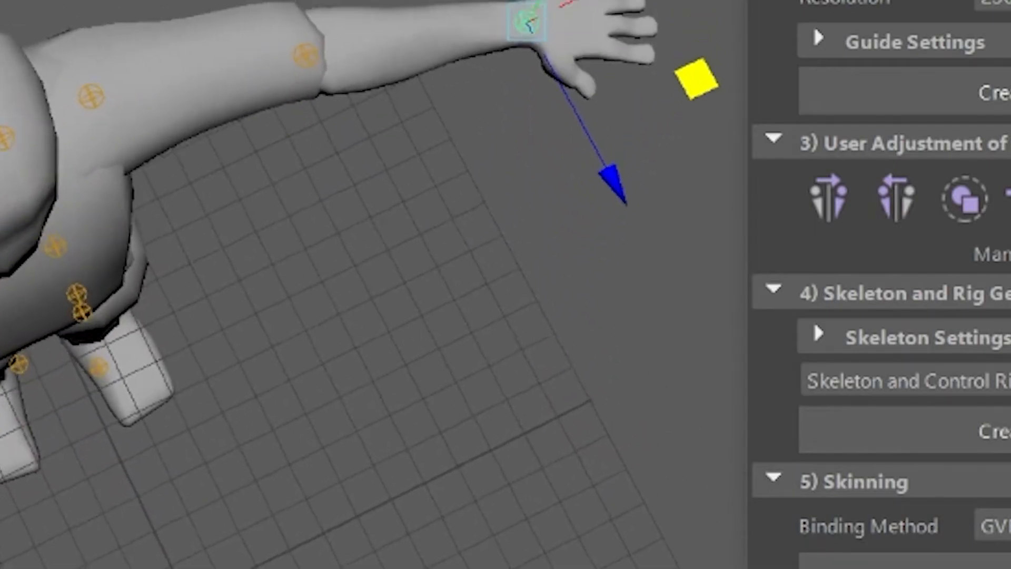
{"action": "left_click_drag", "start_coordinate": [650, 340], "coordinate": [629, 319], "text": "alt"}
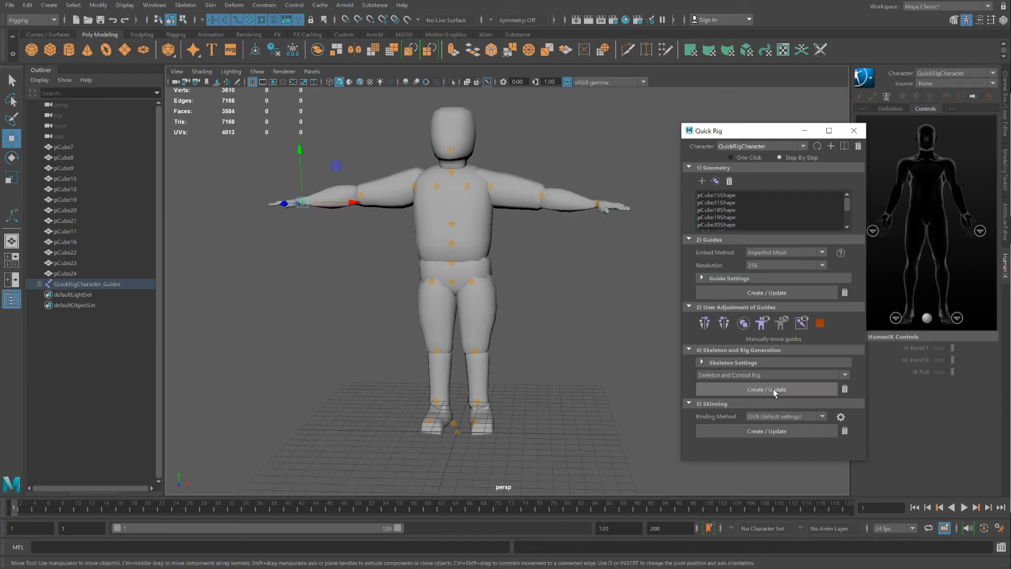
Generate the skeleton and control rig, and skin the character's meshes to it with the GVB default settings.
{"action": "left_click", "coordinate": [773, 389]}
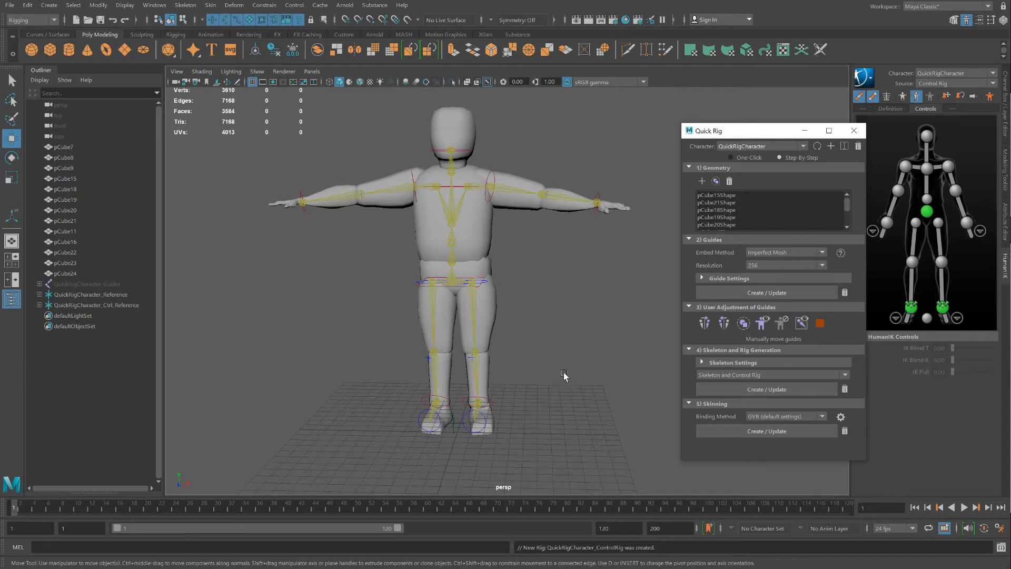
{"action": "mouse_move", "coordinate": [559, 363]}
{"action": "left_mouse_down", "text": "alt"}
{"action": "mouse_move", "coordinate": [514, 364]}
{"action": "mouse_move", "coordinate": [679, 354]}
{"action": "mouse_move", "coordinate": [546, 360]}
{"action": "mouse_move", "coordinate": [561, 360]}
{"action": "left_mouse_up", "text": "alt"}
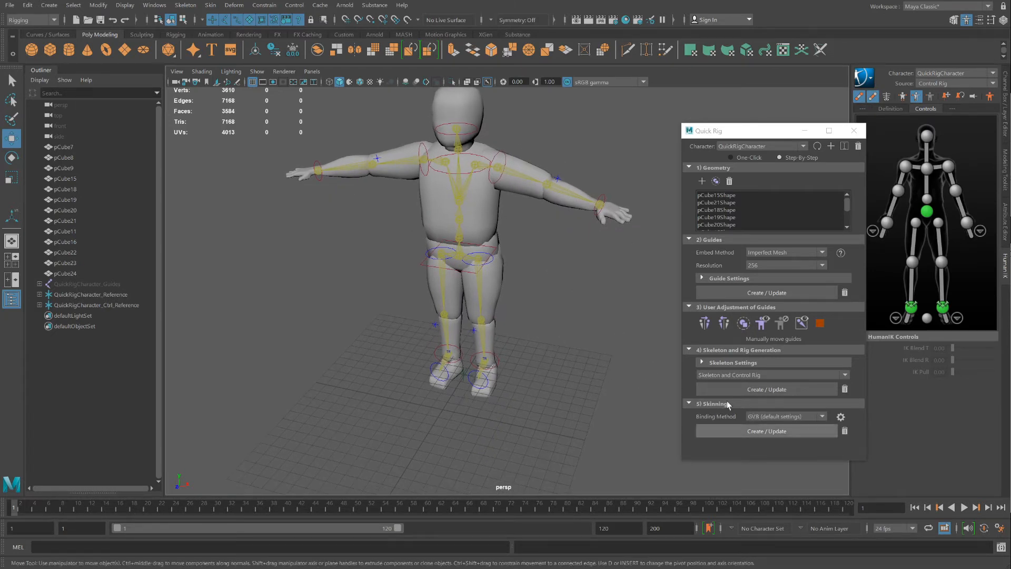
{"action": "left_click", "coordinate": [530, 167]}
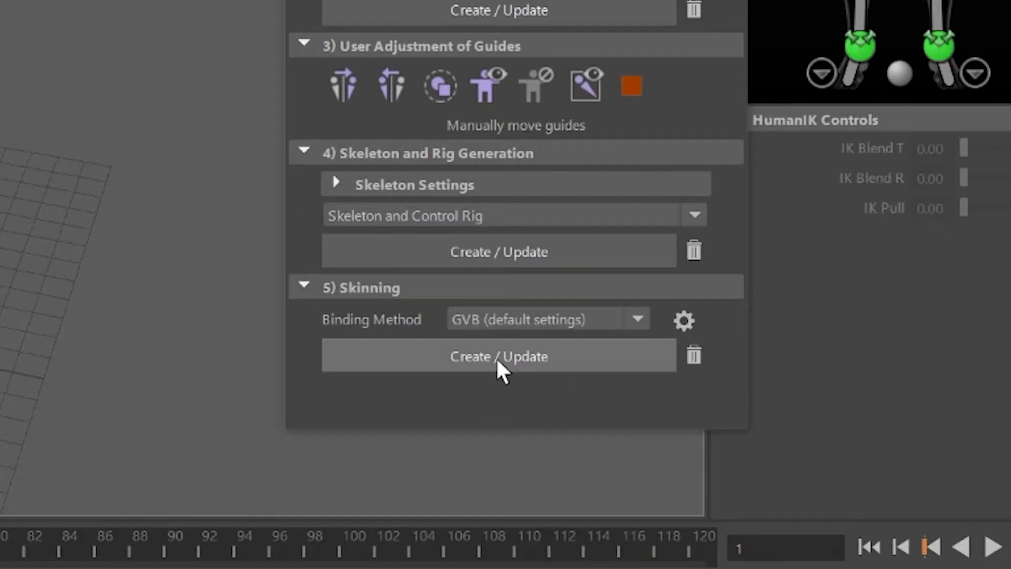
{"action": "left_click", "coordinate": [500, 368]}
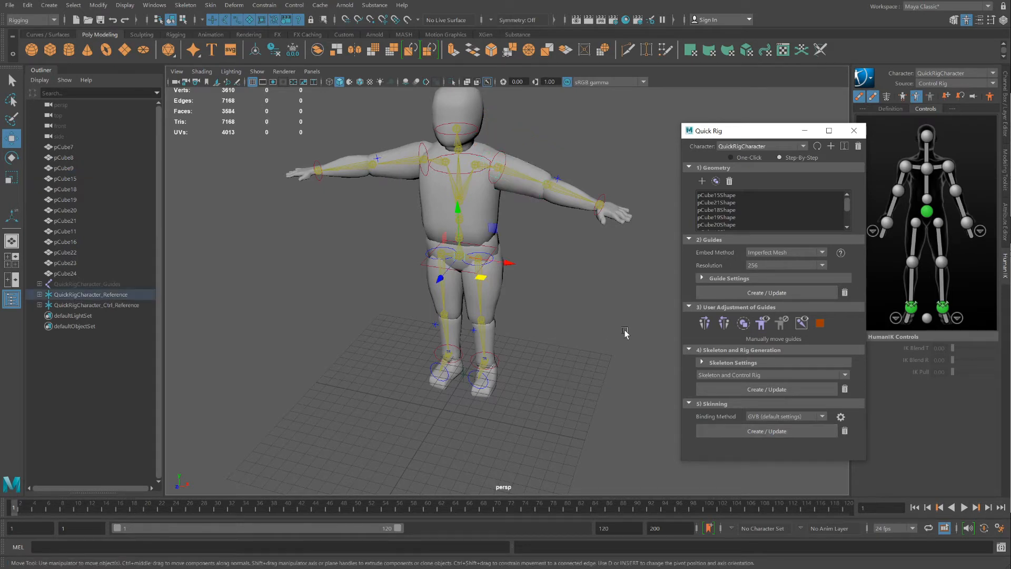
{"action": "left_click", "coordinate": [853, 130]}
Lower both of the character's arms to the sides of the body by moving the left and right wrist controls.
{"action": "left_click_drag", "start_coordinate": [764, 253], "coordinate": [647, 299], "text": "alt"}
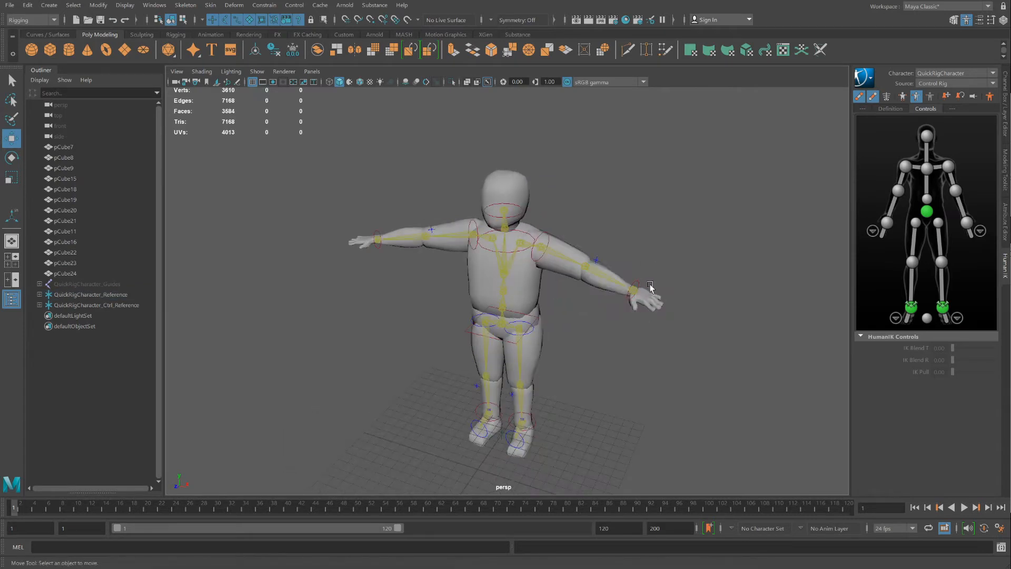
{"action": "left_click", "coordinate": [651, 287]}
{"action": "scroll", "coordinate": [653, 294], "scroll_direction": "up", "scroll_amount": 5}
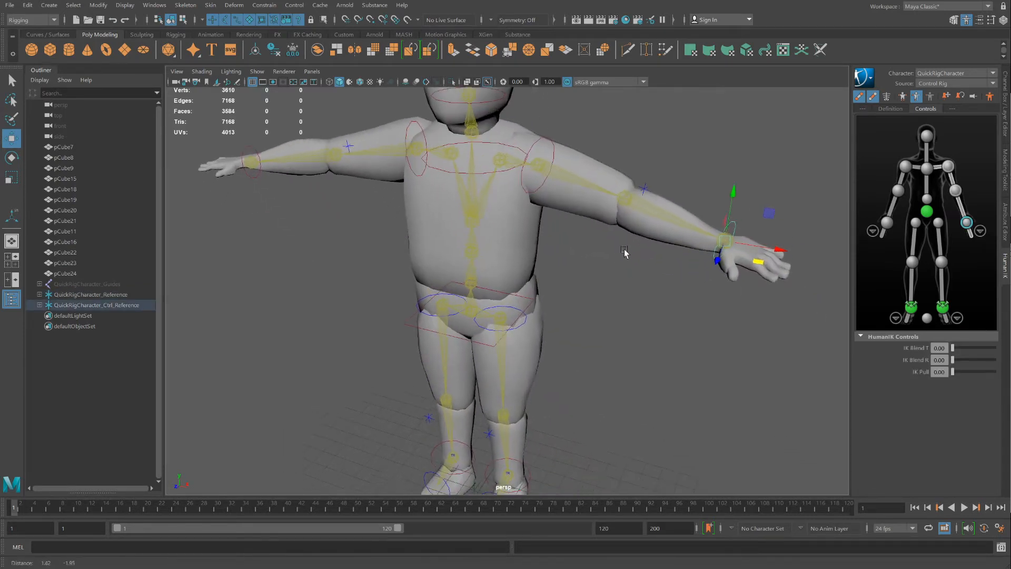
{"action": "middle_click_drag", "start_coordinate": [624, 252], "coordinate": [599, 247], "text": "alt"}
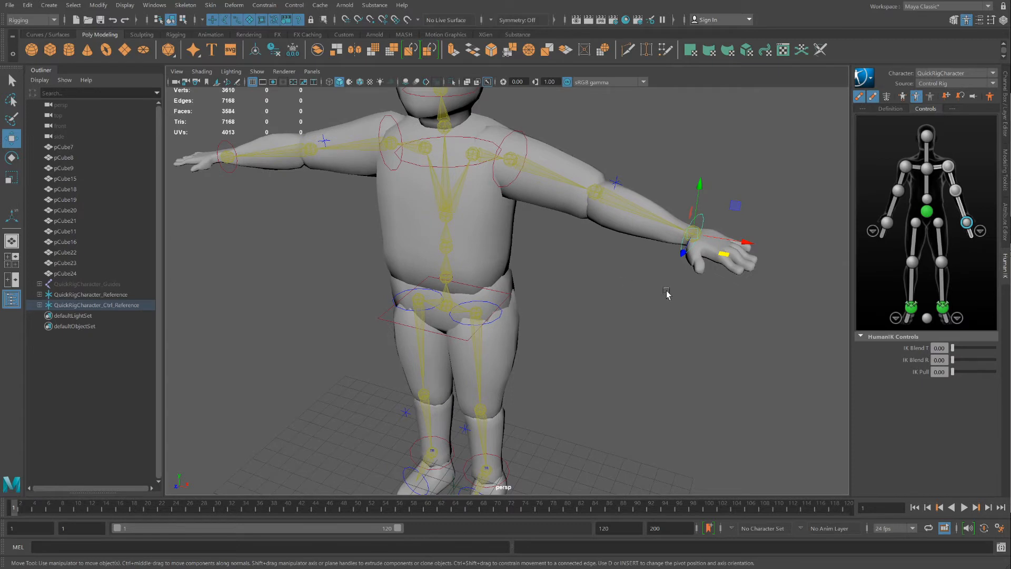
{"action": "left_click_drag", "start_coordinate": [725, 330], "coordinate": [731, 241], "text": "alt"}
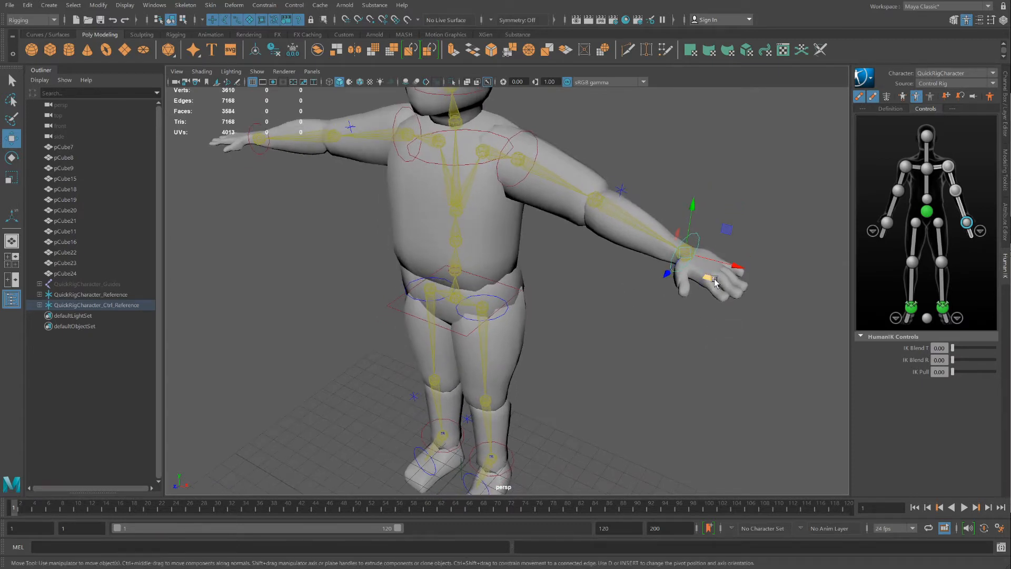
{"action": "left_click_drag", "start_coordinate": [714, 281], "coordinate": [717, 253]}
{"action": "scroll", "coordinate": [627, 261], "scroll_direction": "down", "scroll_amount": 3}
{"action": "left_click_drag", "start_coordinate": [663, 282], "coordinate": [611, 337], "text": "alt"}
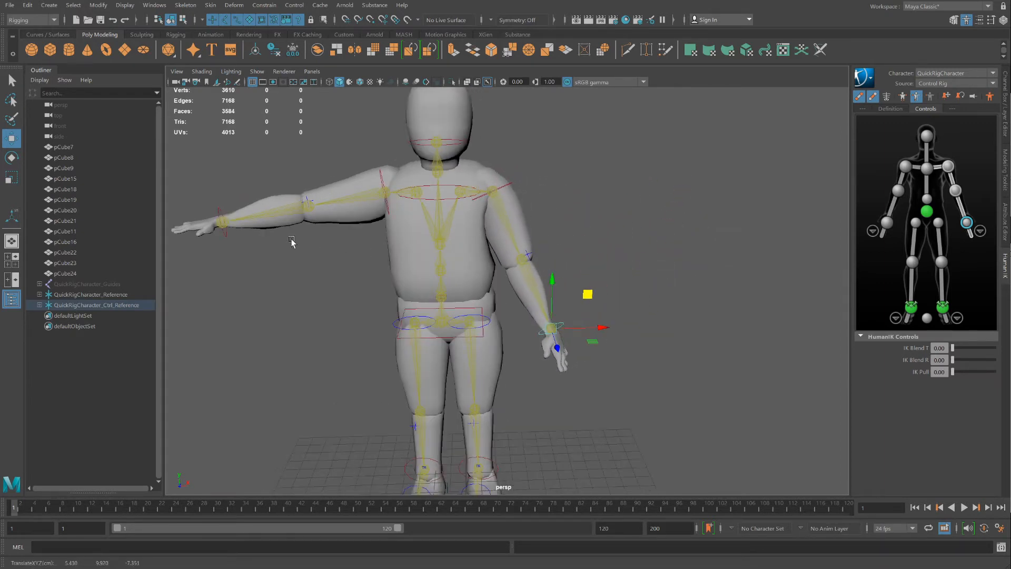
{"action": "left_click", "coordinate": [218, 210]}
{"action": "left_click_drag", "start_coordinate": [255, 186], "coordinate": [390, 306]}
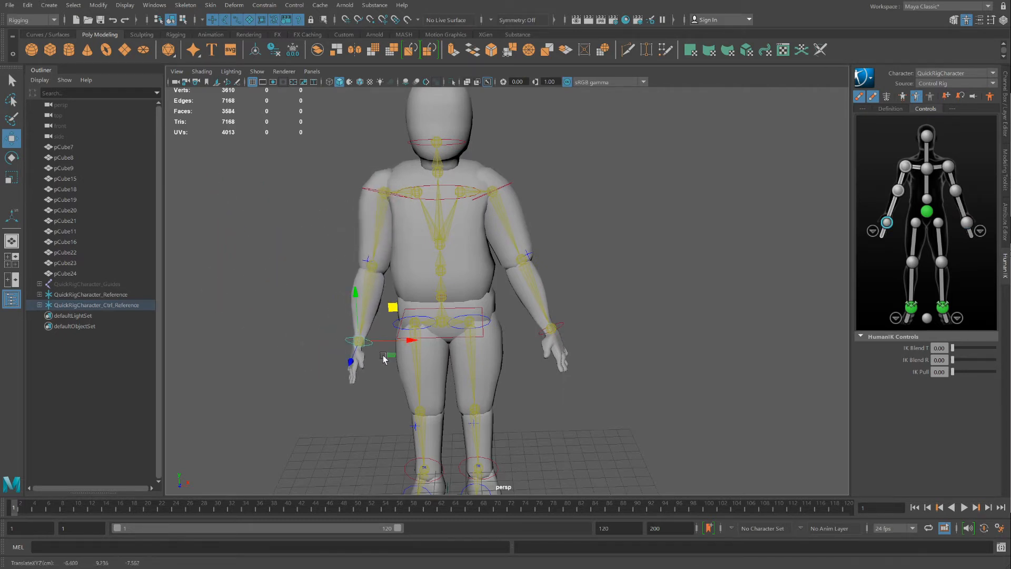
Select the chest control of the rig and reposition the character's upper body with it.
{"action": "left_click_drag", "start_coordinate": [382, 359], "coordinate": [302, 354], "text": "alt"}
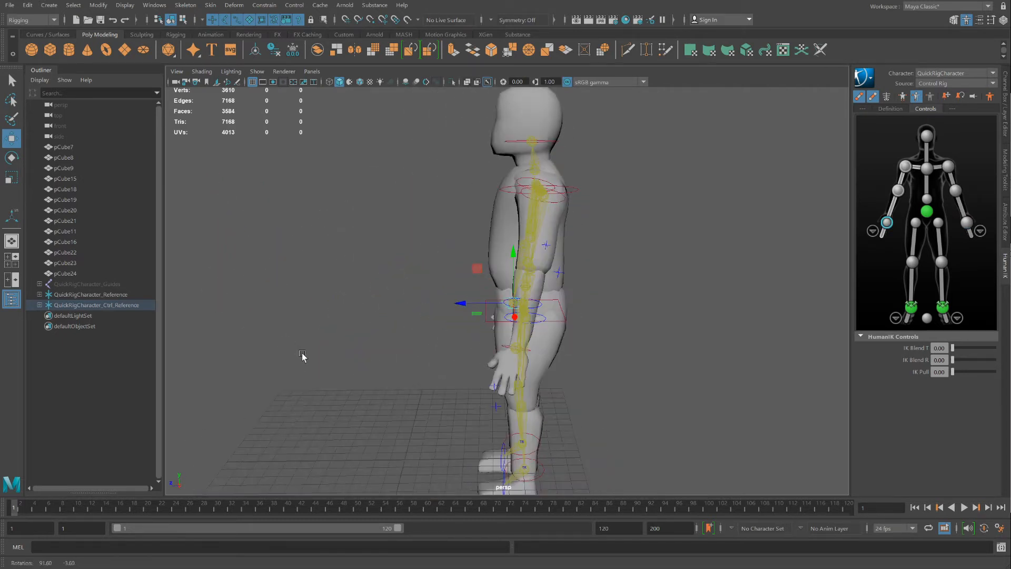
{"action": "left_click", "coordinate": [495, 187]}
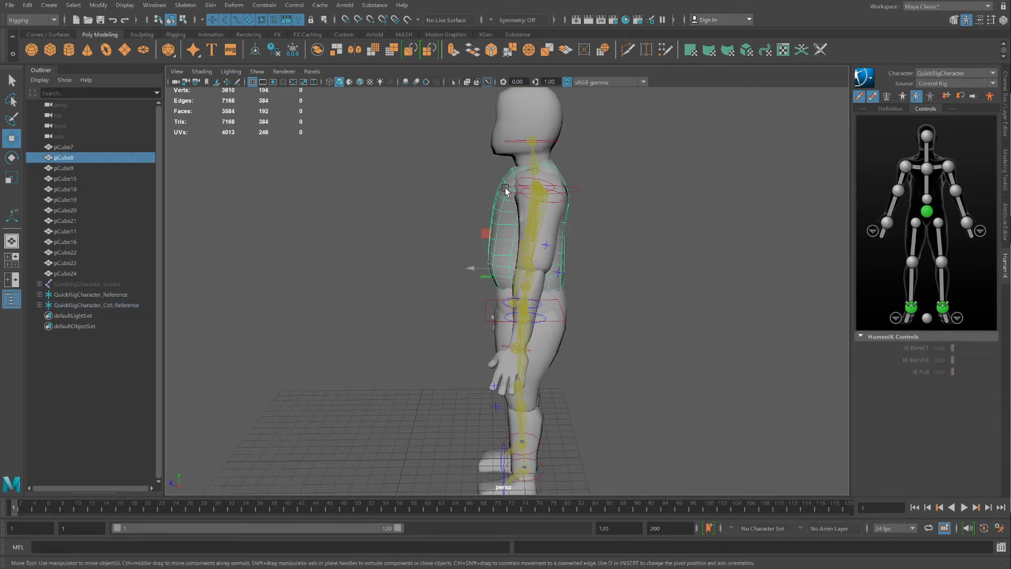
{"action": "left_click", "coordinate": [509, 188]}
{"action": "left_click_drag", "start_coordinate": [510, 189], "coordinate": [509, 200], "text": "alt"}
{"action": "left_click_drag", "start_coordinate": [545, 119], "coordinate": [446, 196], "text": "alt"}
{"action": "left_click_drag", "start_coordinate": [434, 231], "coordinate": [462, 233]}
{"action": "left_click_drag", "start_coordinate": [478, 196], "coordinate": [474, 198]}
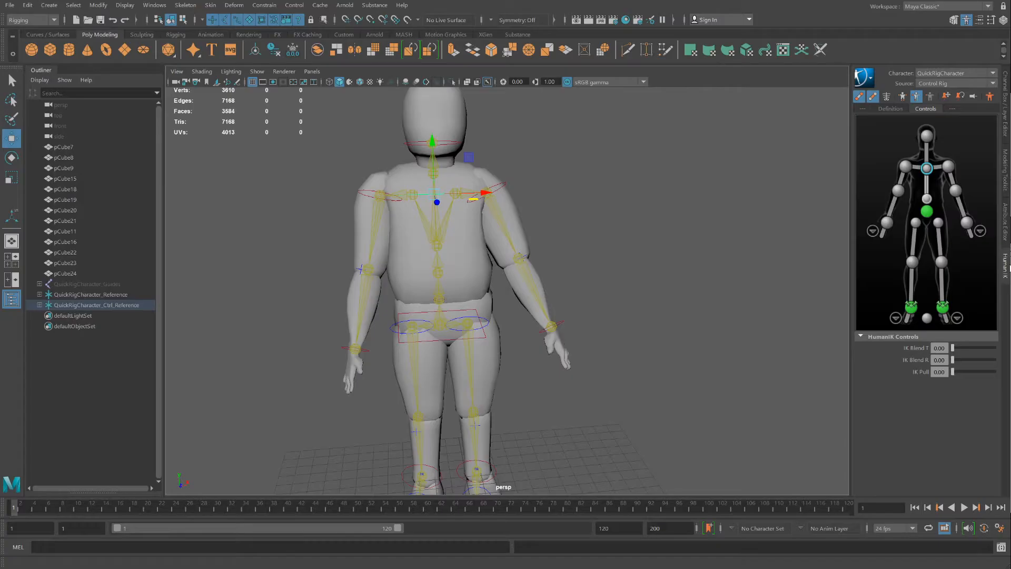
Open the HumanIK editor, collapse its character controls and show them again.
{"action": "left_click", "coordinate": [148, 6]}
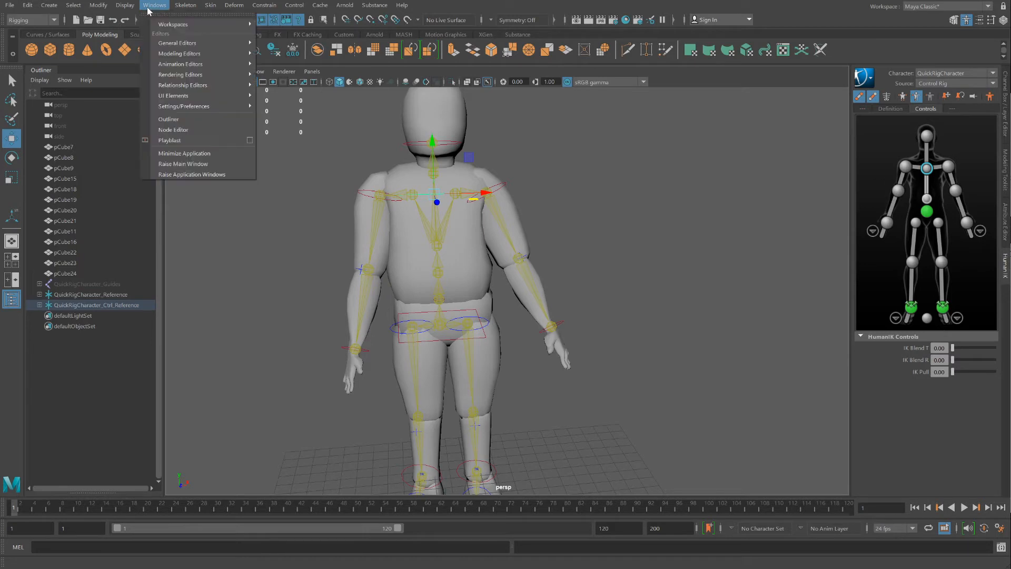
{"action": "mouse_move", "coordinate": [177, 64]}
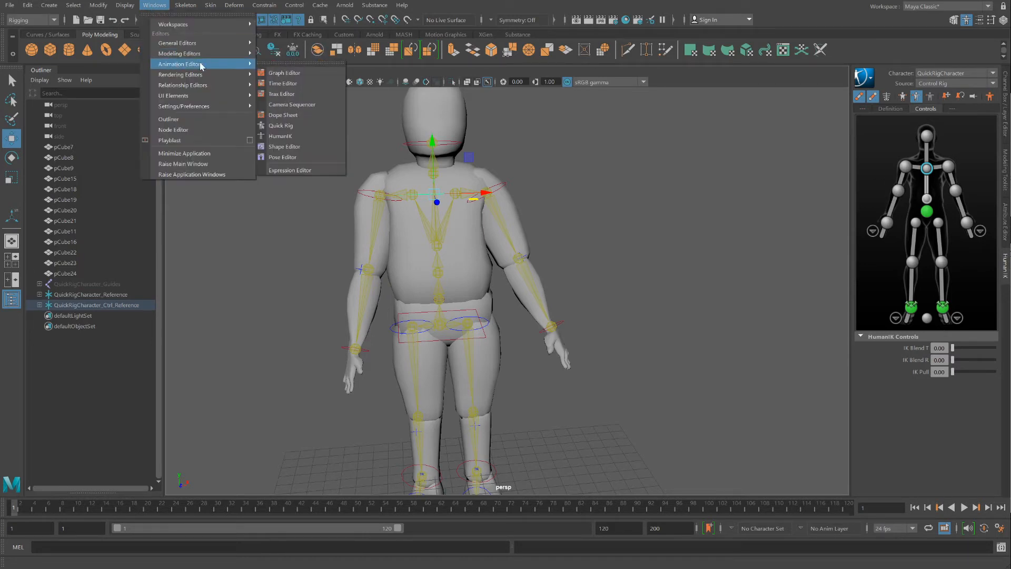
{"action": "left_click", "coordinate": [287, 139]}
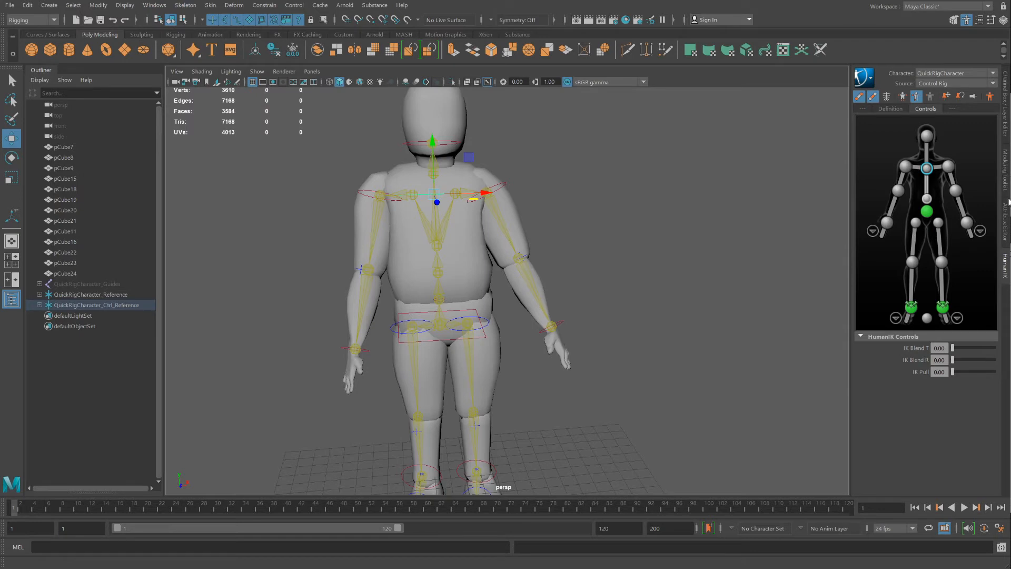
{"action": "left_click", "coordinate": [1006, 265]}
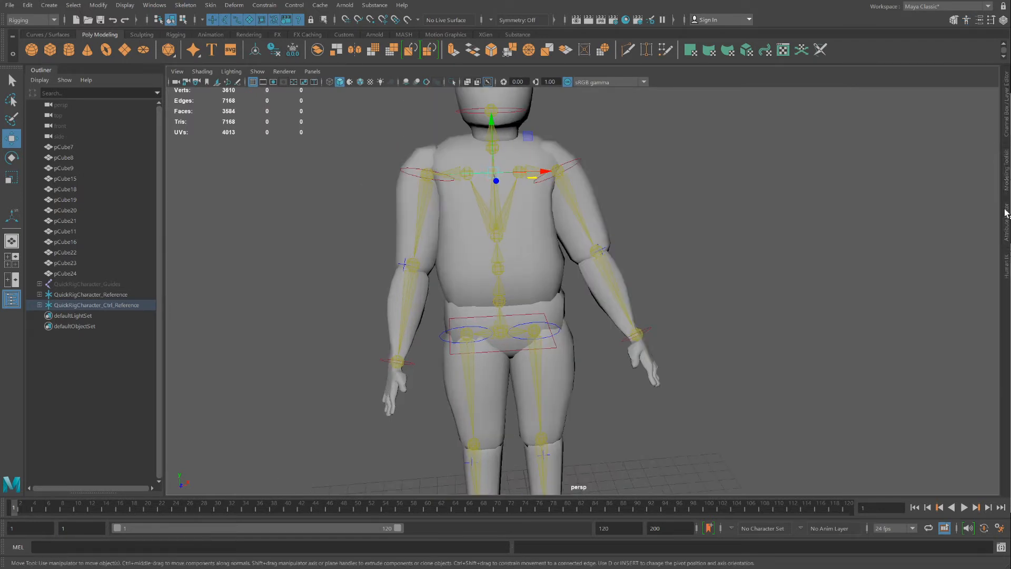
{"action": "left_click", "coordinate": [1007, 272]}
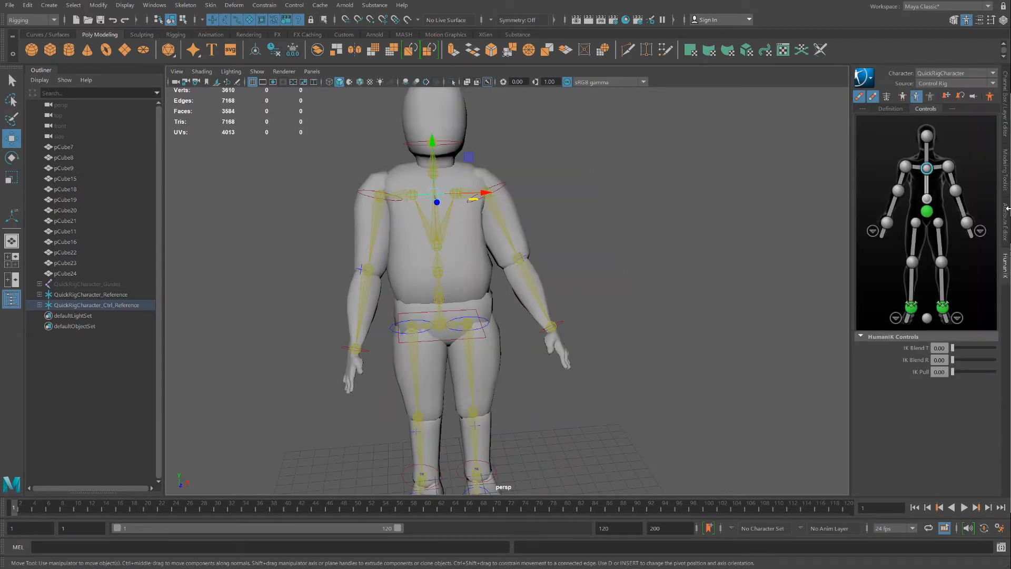
Try leaning the character's upper body sideways with the chest control, and restore the previous pose.
{"action": "left_click", "coordinate": [990, 97]}
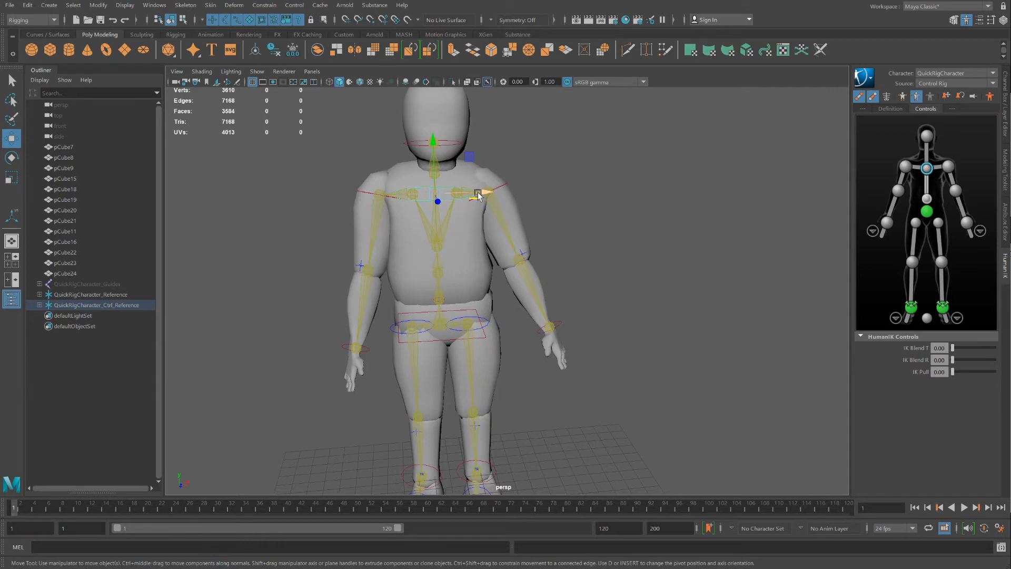
{"action": "left_click_drag", "start_coordinate": [474, 199], "coordinate": [437, 182]}
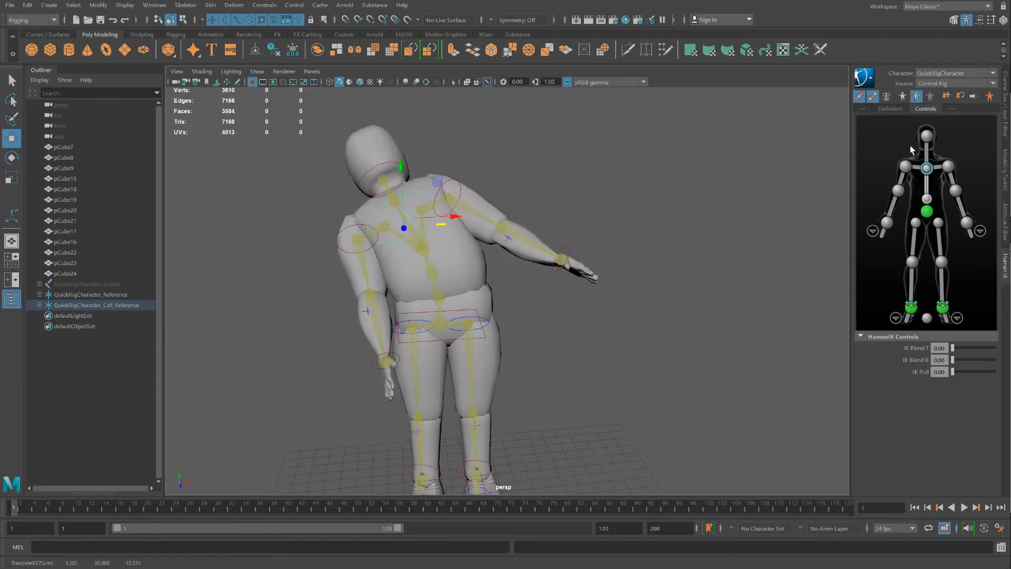
{"action": "left_click", "coordinate": [991, 98]}
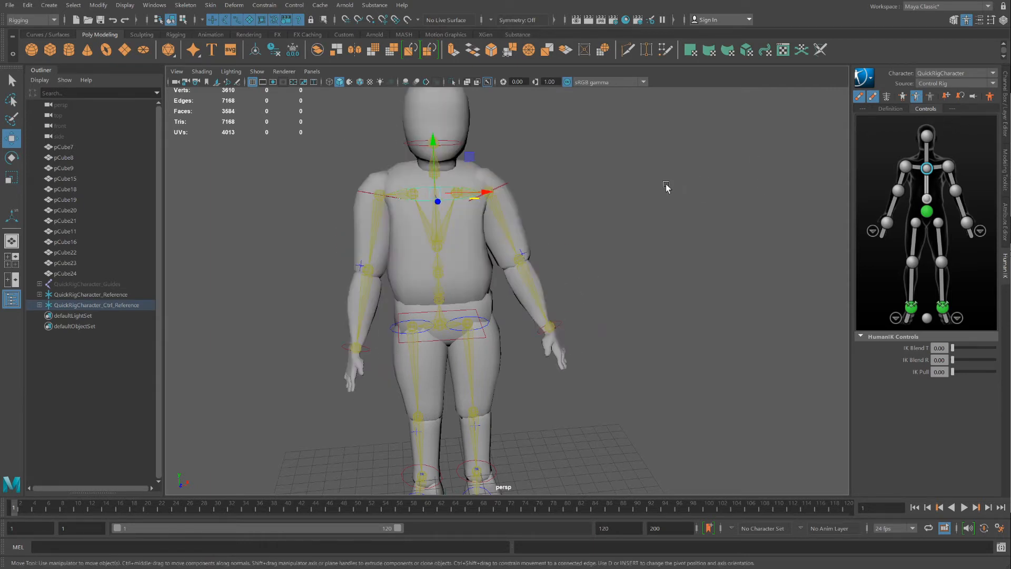
Select the character's left ankle control and raise the left foot off the ground, away from the other leg.
{"action": "scroll", "coordinate": [662, 188], "scroll_direction": "down", "scroll_amount": 3}
{"action": "left_click_drag", "start_coordinate": [636, 212], "coordinate": [553, 215], "text": "alt"}
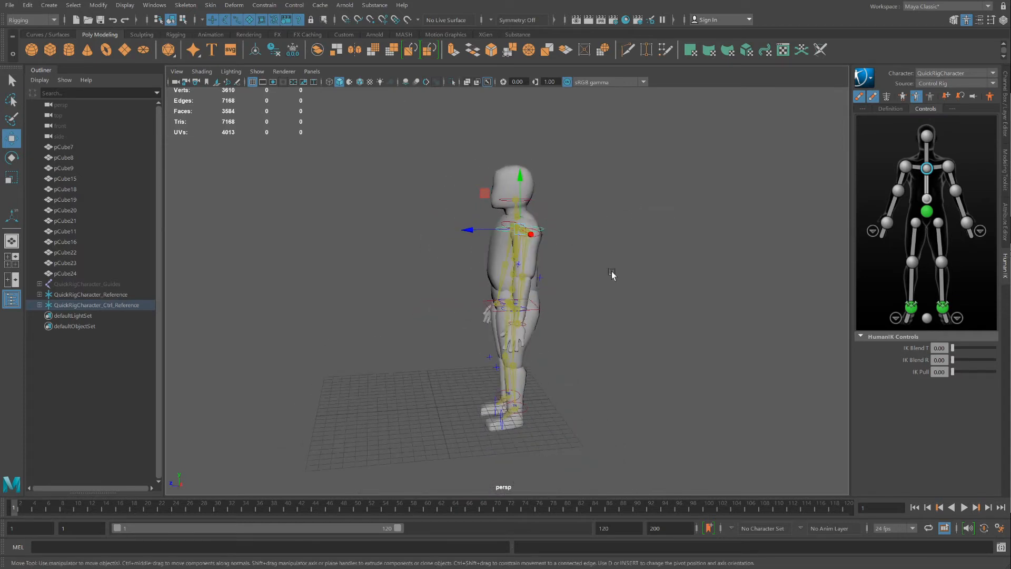
{"action": "left_click", "coordinate": [527, 411]}
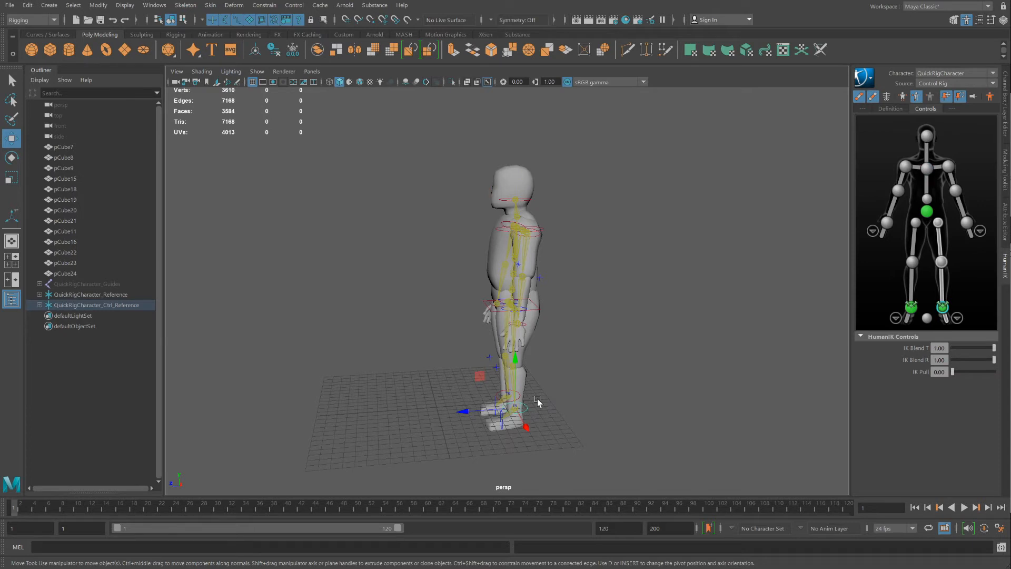
{"action": "scroll", "coordinate": [509, 385], "scroll_direction": "up", "scroll_amount": 4}
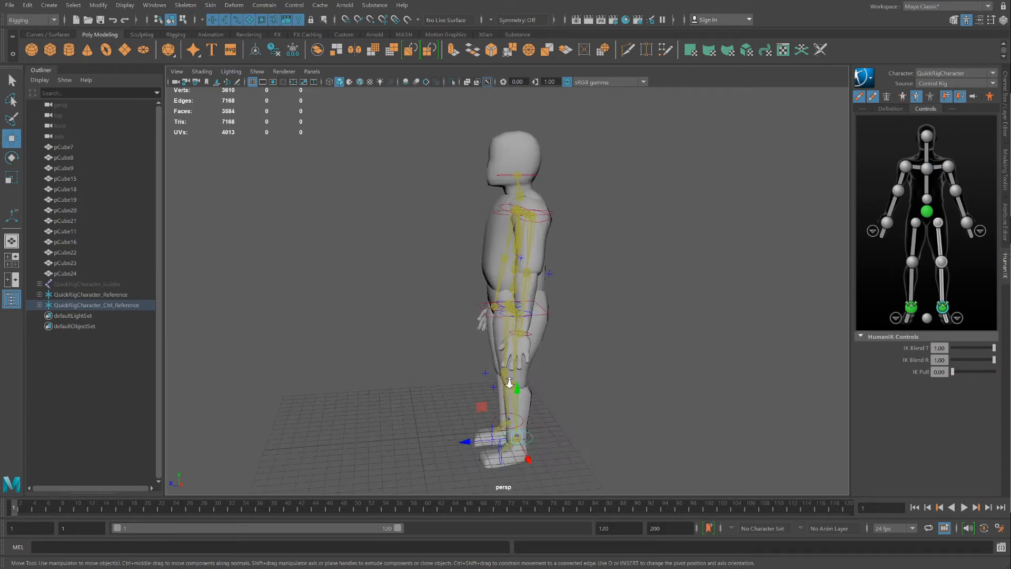
{"action": "middle_click_drag", "start_coordinate": [624, 426], "coordinate": [610, 306], "text": "alt"}
{"action": "left_click_drag", "start_coordinate": [601, 305], "coordinate": [550, 325], "text": "alt"}
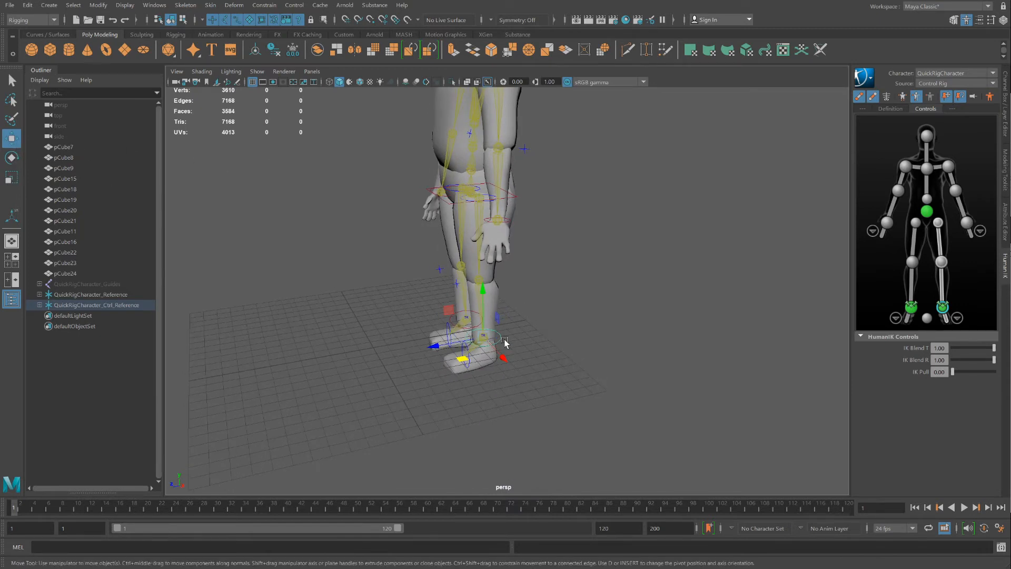
{"action": "left_click_drag", "start_coordinate": [504, 343], "coordinate": [526, 369], "text": "alt"}
{"action": "left_click", "coordinate": [469, 346]}
{"action": "left_click_drag", "start_coordinate": [469, 346], "coordinate": [473, 299]}
{"action": "scroll", "coordinate": [459, 270], "scroll_direction": "down", "scroll_amount": 3}
{"action": "mouse_move", "coordinate": [390, 152]}
{"action": "left_mouse_down", "text": "alt"}
{"action": "mouse_move", "coordinate": [472, 160]}
{"action": "mouse_move", "coordinate": [418, 158]}
{"action": "mouse_move", "coordinate": [402, 141]}
{"action": "left_mouse_up", "text": "alt"}
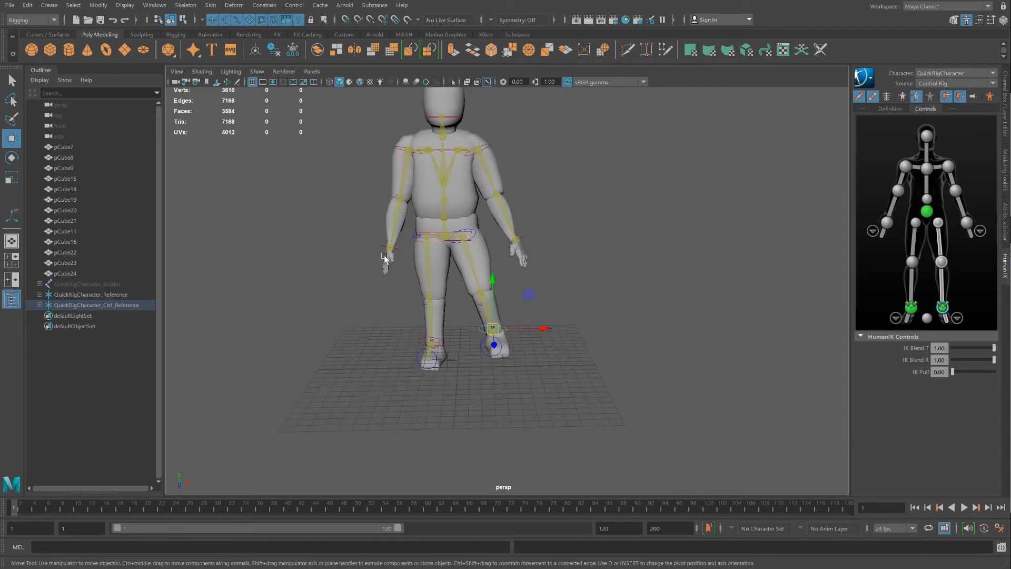
Start a new empty scene without saving the posed character.
{"action": "middle_click_drag", "start_coordinate": [460, 252], "coordinate": [453, 305], "text": "alt"}
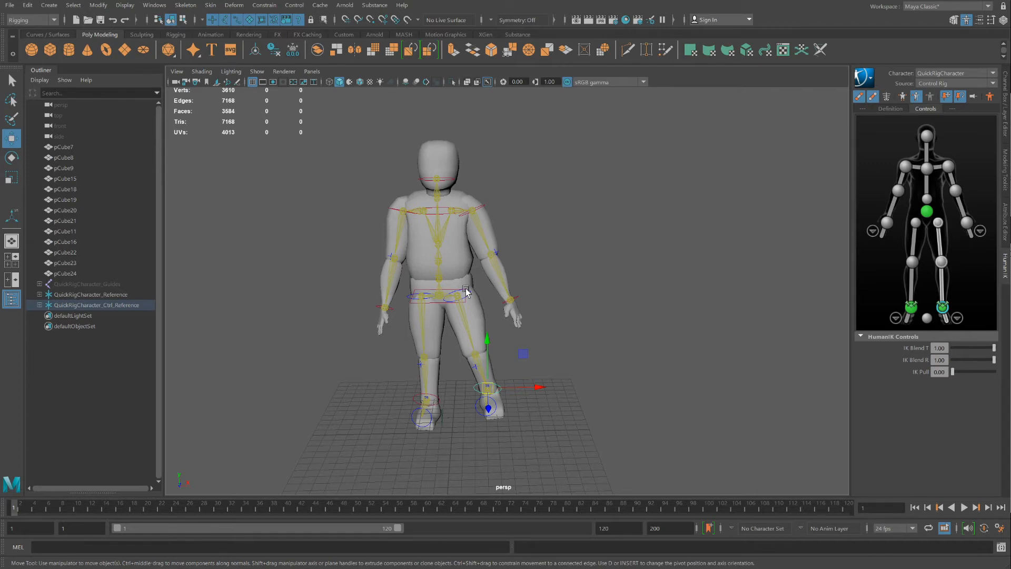
{"action": "left_click", "coordinate": [433, 132]}
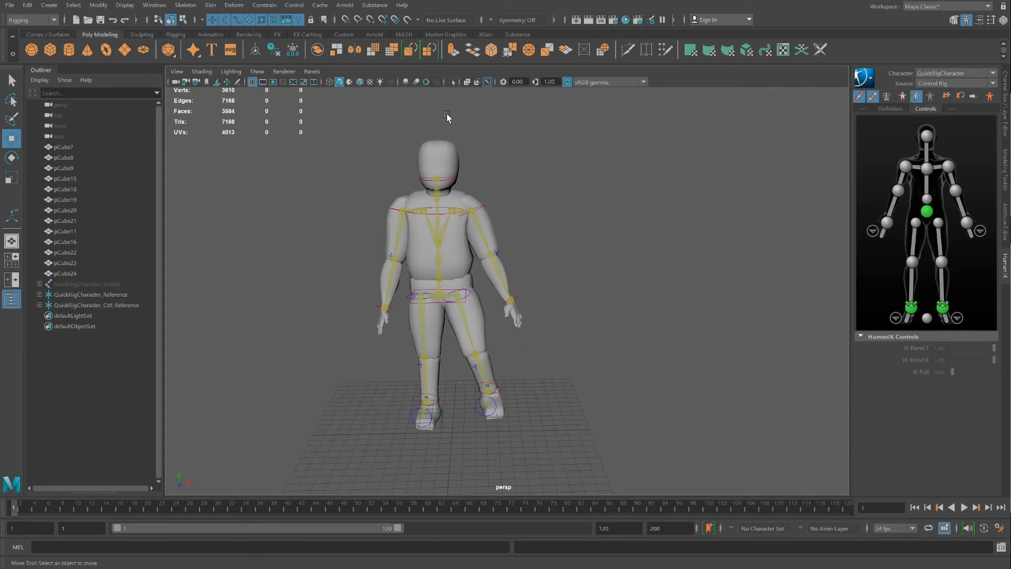
{"action": "left_click", "coordinate": [10, 5]}
{"action": "left_click", "coordinate": [32, 17]}
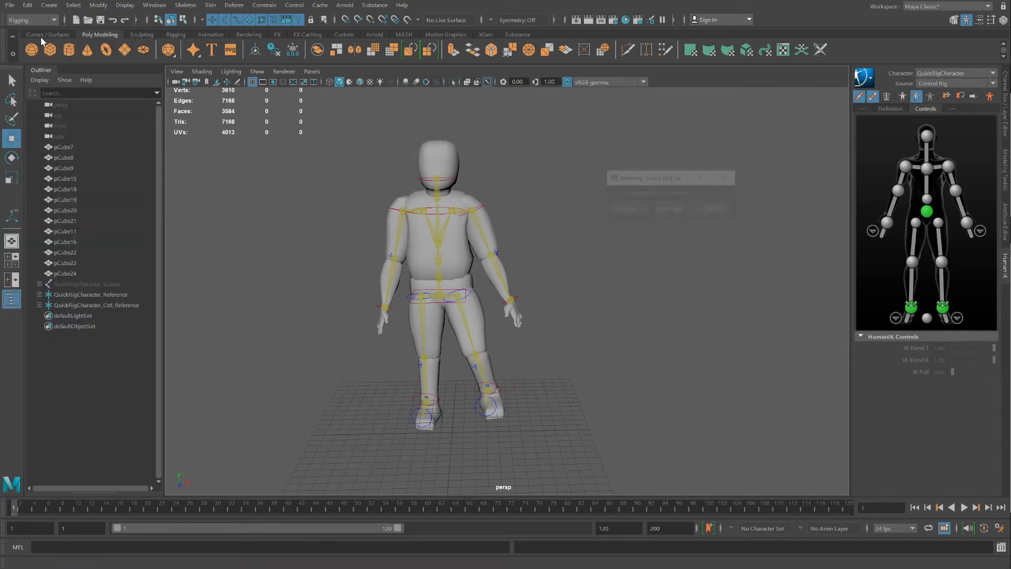
{"action": "left_click", "coordinate": [671, 209]}
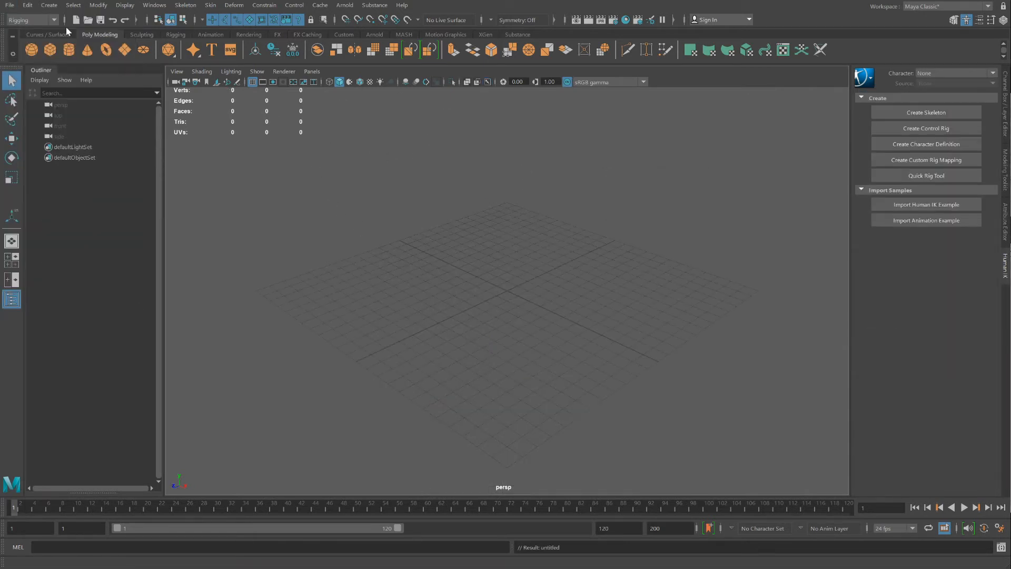
Import the j2.fbx character model into the empty scene.
{"action": "left_click", "coordinate": [9, 5]}
{"action": "left_click", "coordinate": [53, 121]}
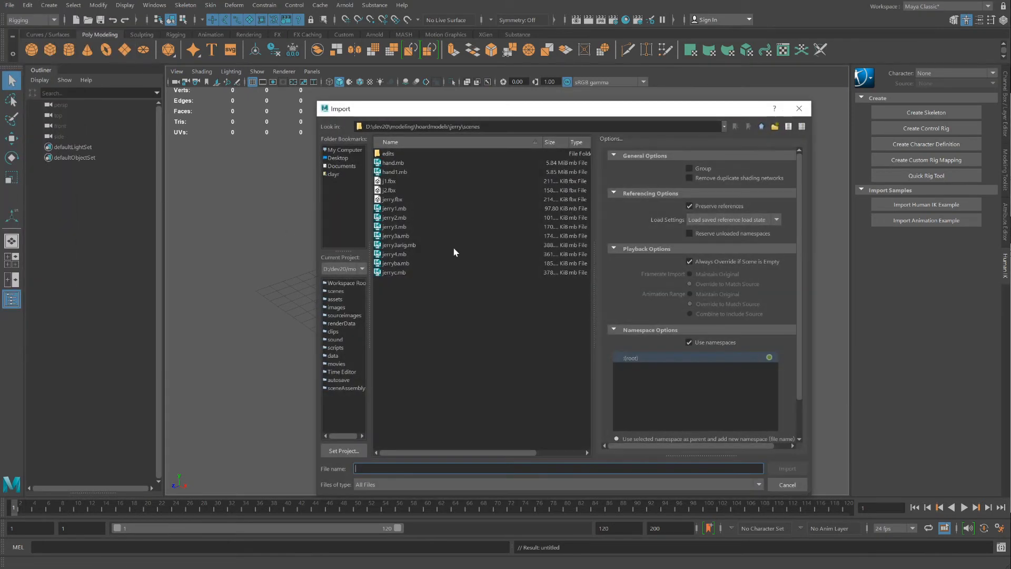
{"action": "left_click", "coordinate": [400, 190]}
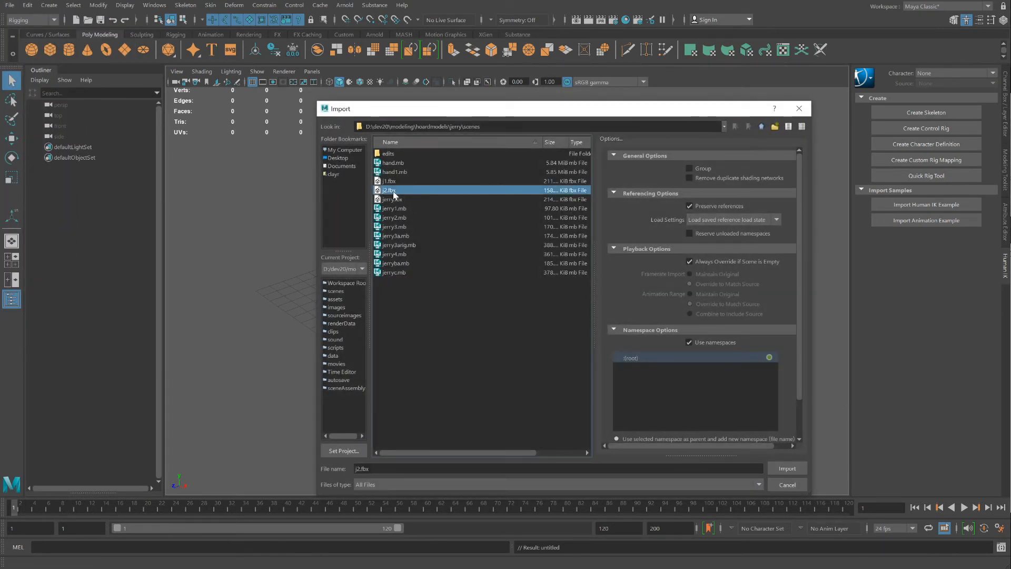
{"action": "left_click", "coordinate": [789, 469]}
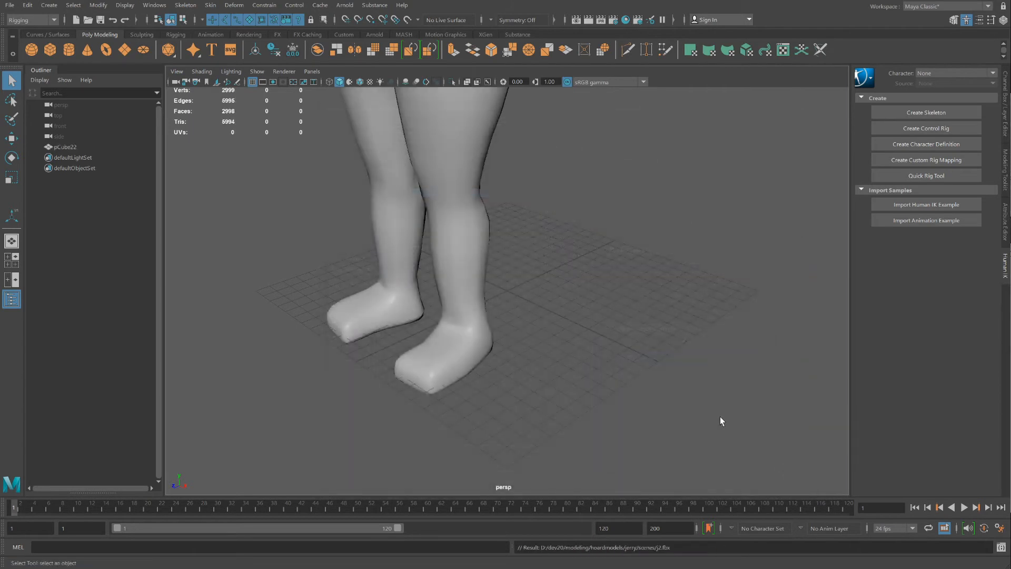
Select the imported character mesh and add a new character for it in Quick Rig.
{"action": "scroll", "coordinate": [539, 296], "scroll_direction": "down", "scroll_amount": 7}
{"action": "left_click_drag", "start_coordinate": [540, 303], "coordinate": [515, 327], "text": "alt"}
{"action": "left_click", "coordinate": [515, 327]}
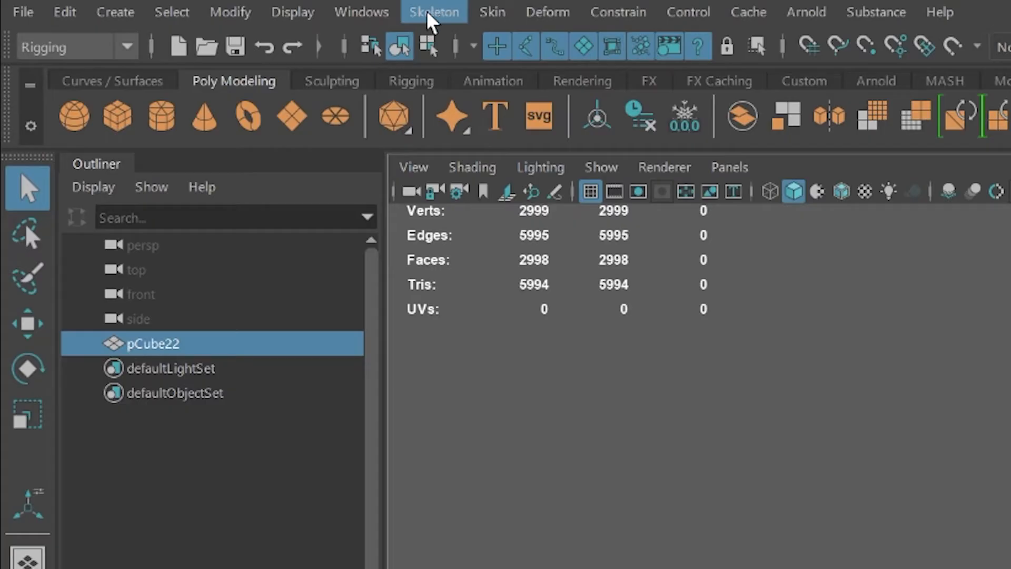
{"action": "left_click", "coordinate": [434, 12]}
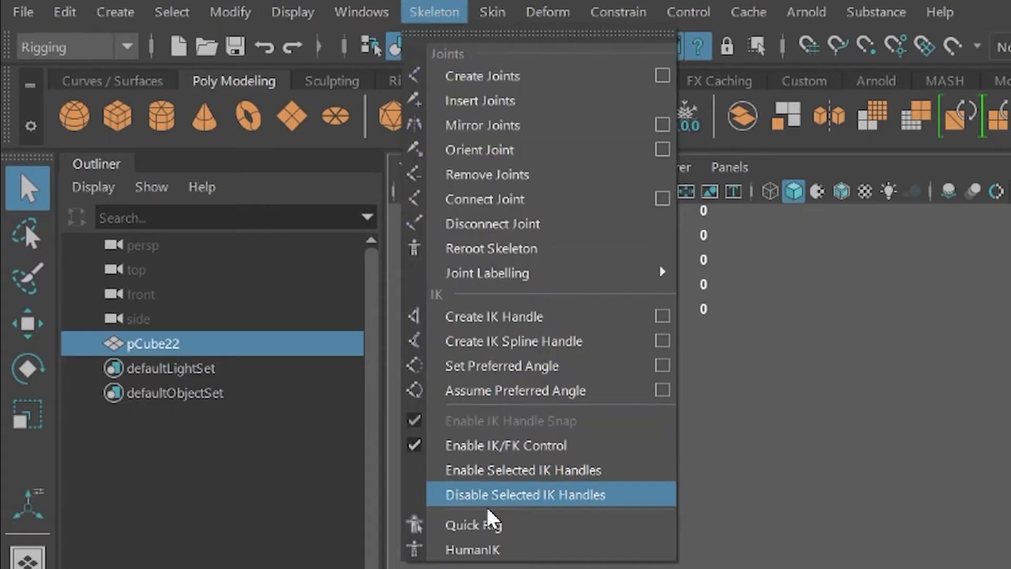
{"action": "left_click", "coordinate": [476, 524]}
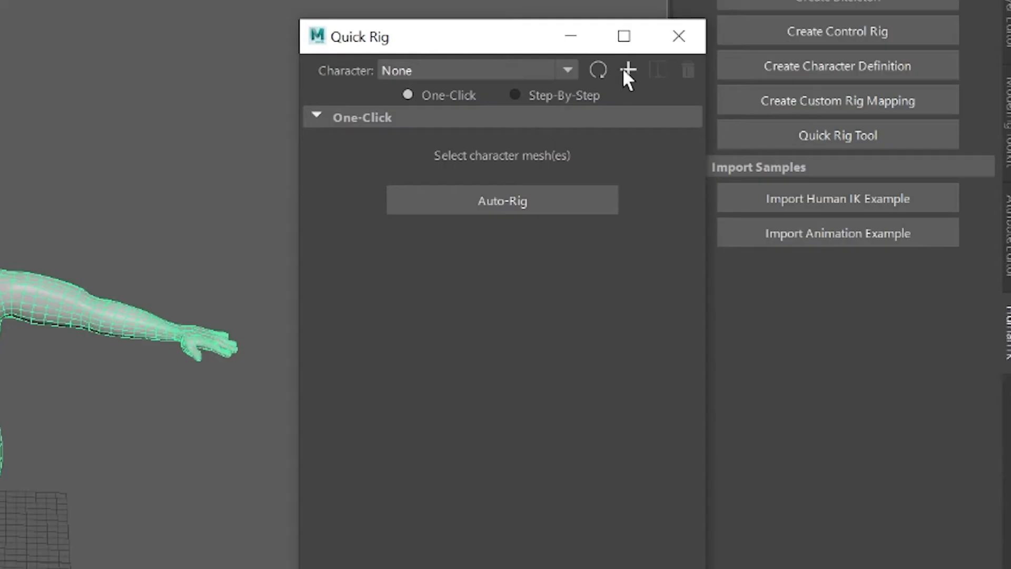
{"action": "left_click", "coordinate": [628, 70]}
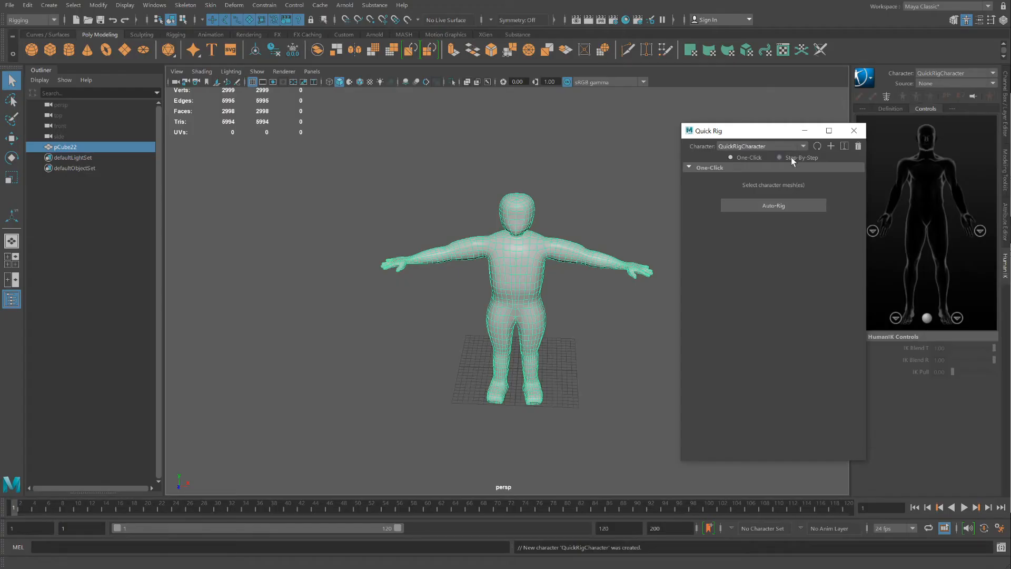
In Quick Rig's Step-By-Step mode, add the selected mesh as geometry and create its guides.
{"action": "left_click", "coordinate": [780, 158]}
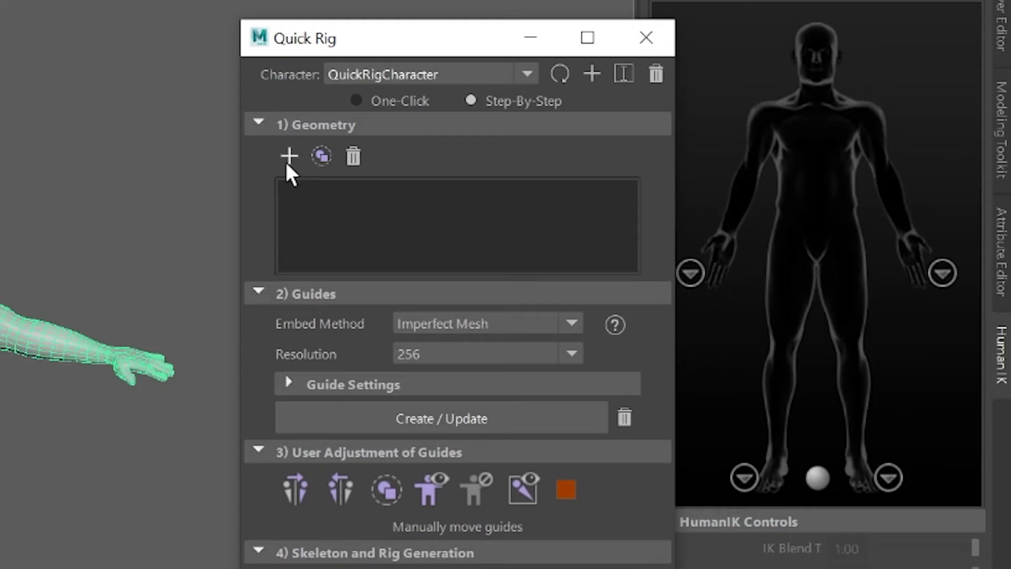
{"action": "left_click", "coordinate": [289, 157]}
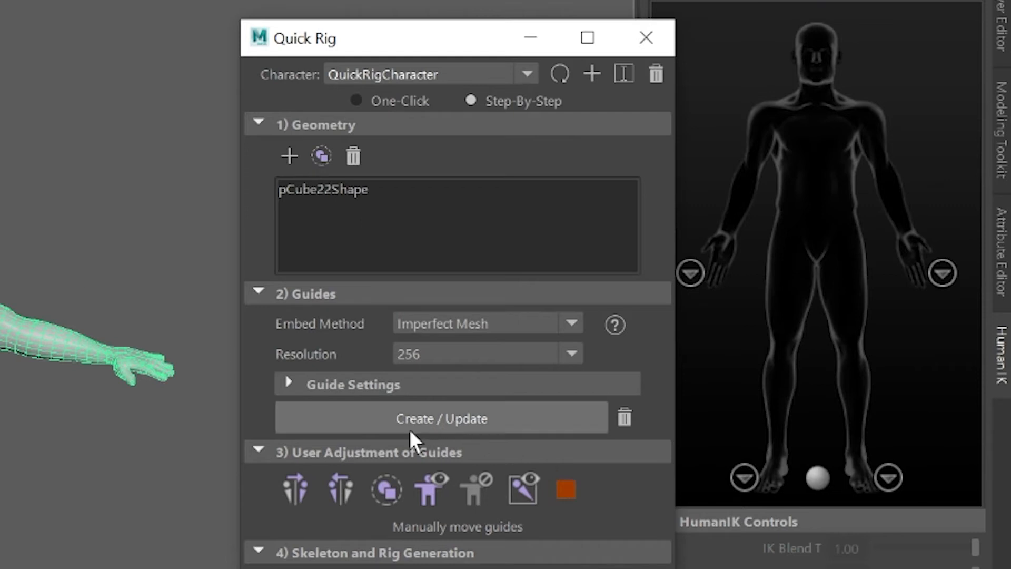
{"action": "left_click", "coordinate": [463, 428]}
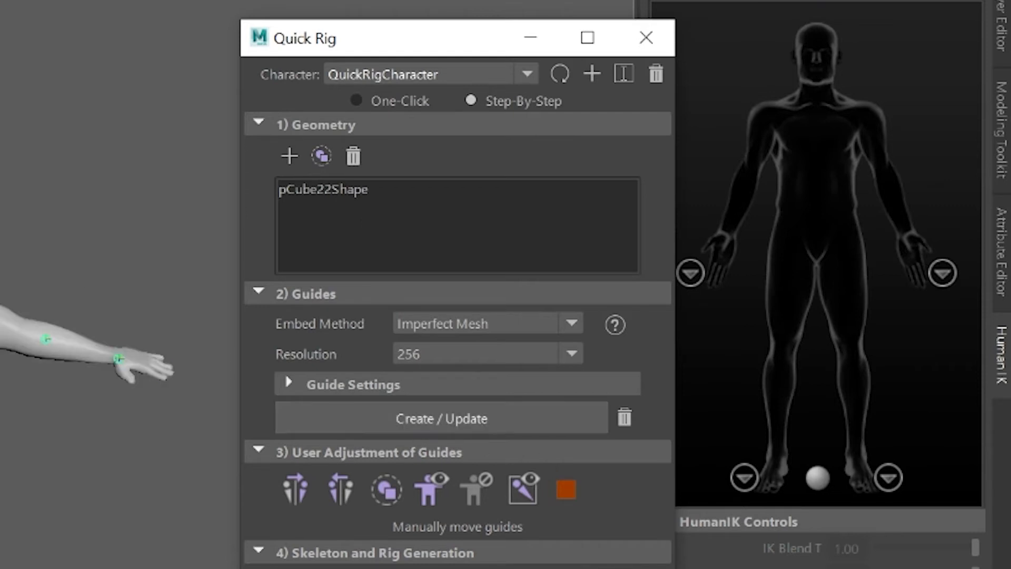
Move the guide of the character's right elbow along the arm, closer to the shoulder.
{"action": "left_click_drag", "start_coordinate": [569, 300], "coordinate": [558, 281], "text": "alt"}
{"action": "scroll", "coordinate": [558, 288], "scroll_direction": "up", "scroll_amount": 6}
{"action": "middle_click_drag", "start_coordinate": [563, 289], "coordinate": [433, 252], "text": "alt"}
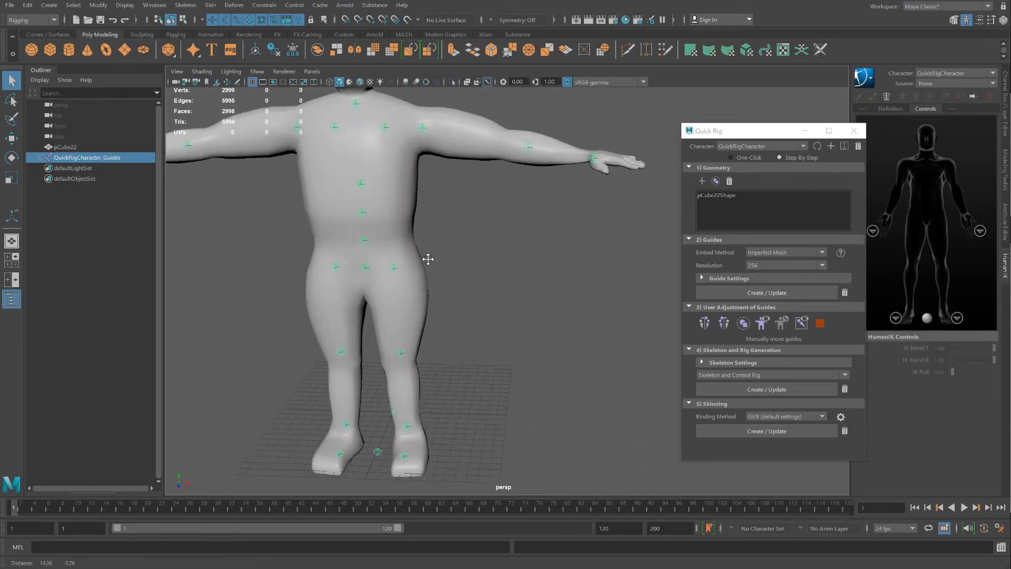
{"action": "left_click_drag", "start_coordinate": [433, 252], "coordinate": [447, 268], "text": "alt"}
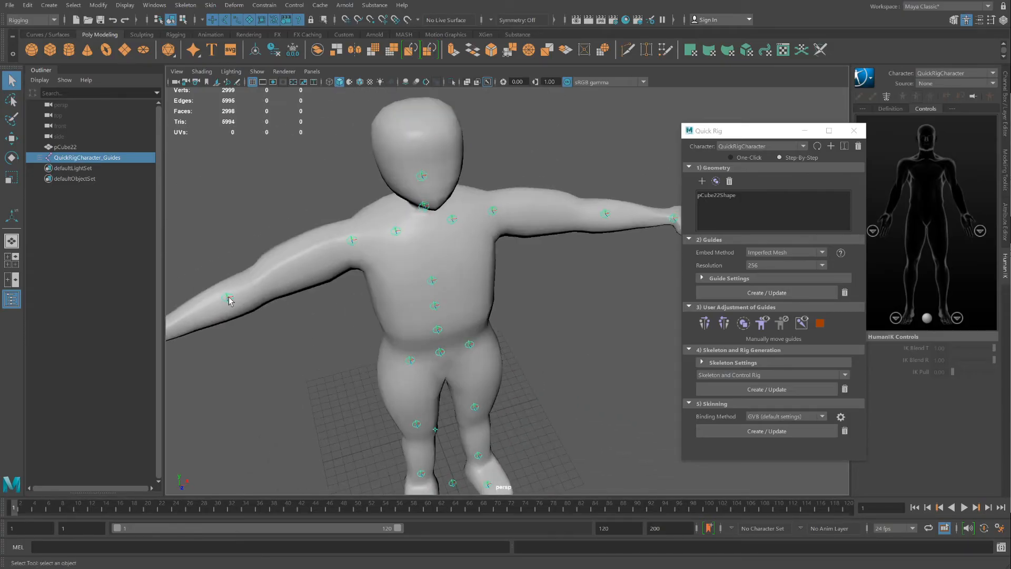
{"action": "left_click", "coordinate": [229, 296]}
{"action": "left_click", "coordinate": [13, 142]}
{"action": "middle_click_drag", "start_coordinate": [330, 286], "coordinate": [387, 272], "text": "alt"}
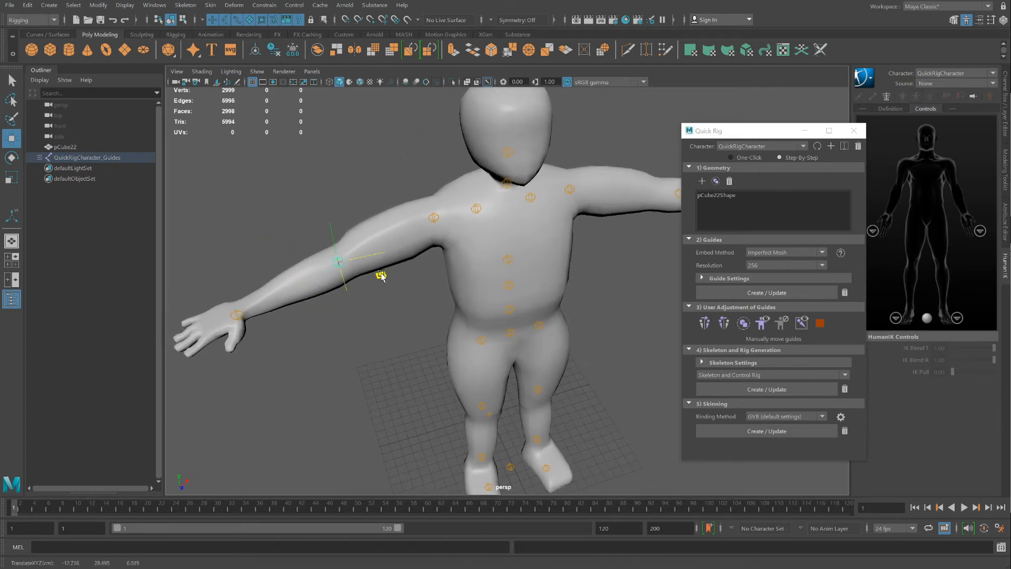
{"action": "left_click_drag", "start_coordinate": [384, 275], "coordinate": [411, 298], "text": "alt"}
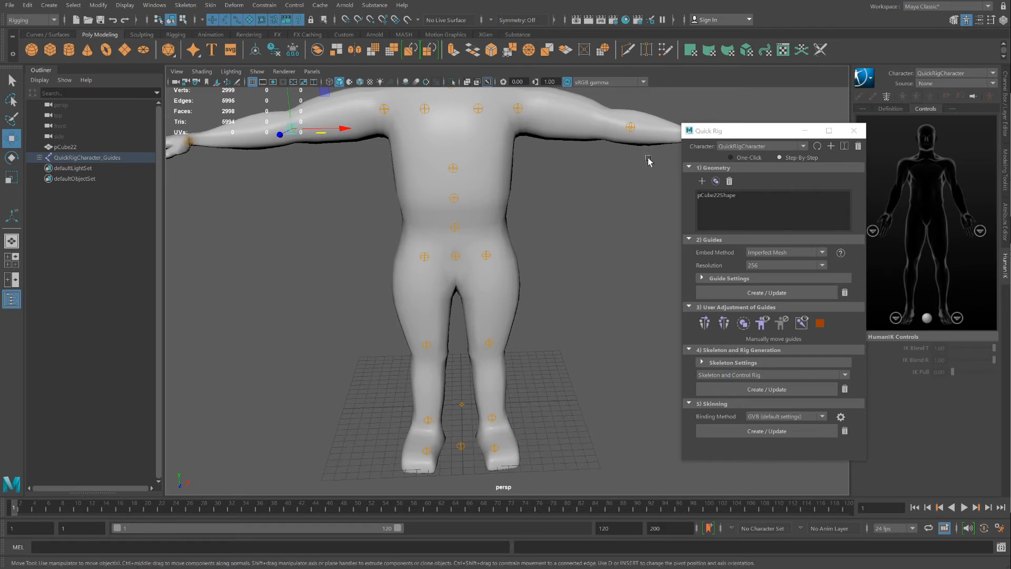
Mirror the adjusted elbow guide to the character's left arm and generate the skeleton and control rig.
{"action": "right_click_drag", "start_coordinate": [587, 305], "coordinate": [562, 304], "text": "alt"}
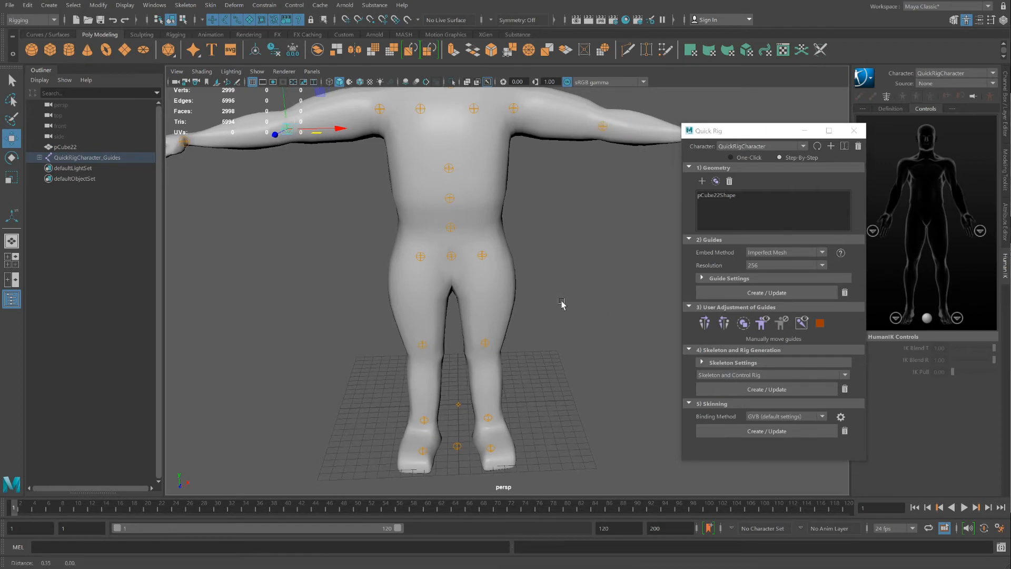
{"action": "left_click_drag", "start_coordinate": [562, 304], "coordinate": [390, 343], "text": "alt"}
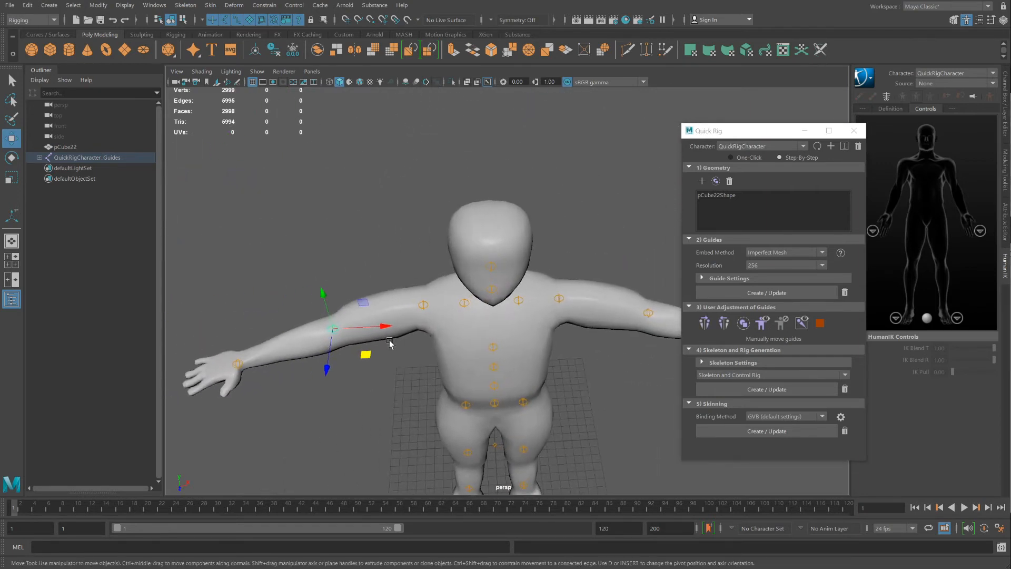
{"action": "left_click_drag", "start_coordinate": [237, 367], "coordinate": [364, 362], "text": "alt"}
{"action": "mouse_move", "coordinate": [506, 325]}
{"action": "left_mouse_down", "text": "alt"}
{"action": "mouse_move", "coordinate": [474, 344]}
{"action": "mouse_move", "coordinate": [492, 339]}
{"action": "left_mouse_up", "text": "alt"}
{"action": "key", "text": "f"}
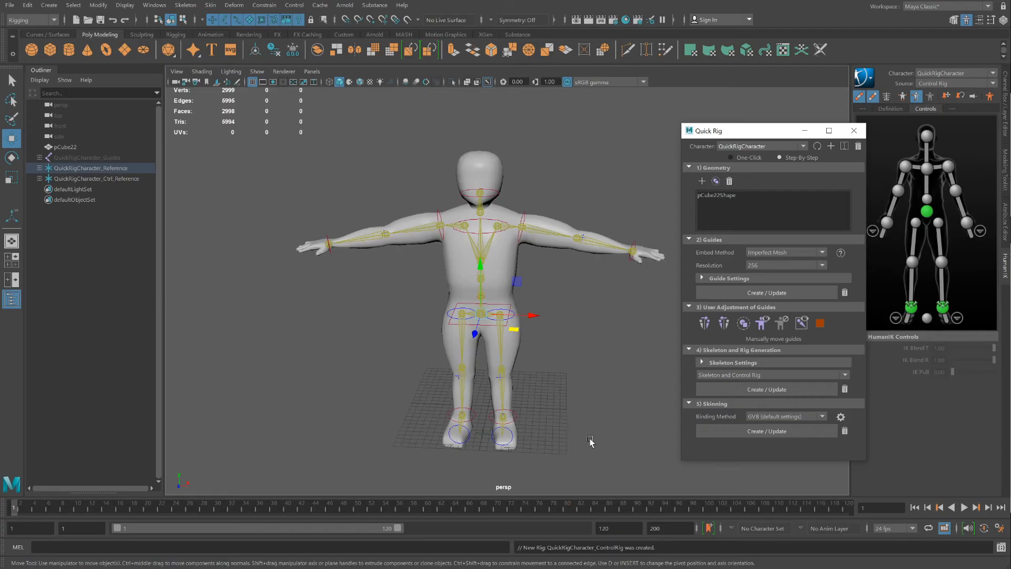
Select the chest control and examine how the rig sits in the character's torso and arms from several angles.
{"action": "left_click_drag", "start_coordinate": [590, 442], "coordinate": [518, 318], "text": "alt"}
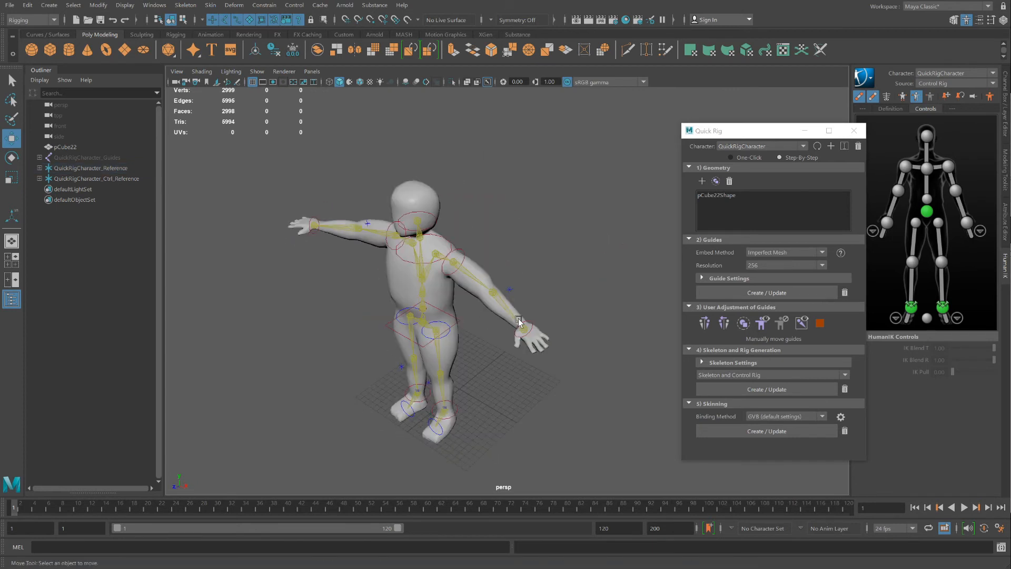
{"action": "left_click", "coordinate": [419, 266]}
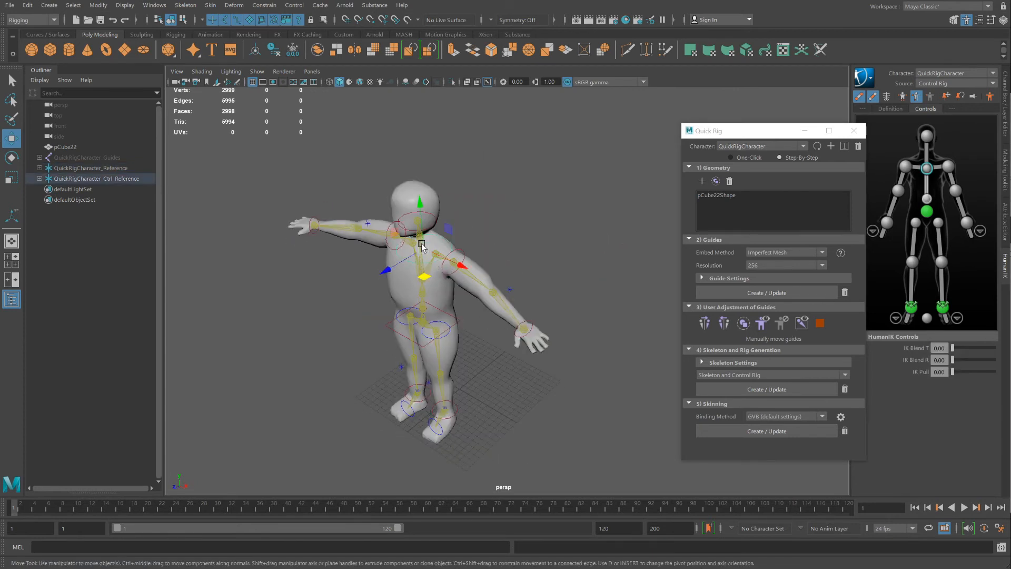
{"action": "scroll", "coordinate": [423, 275], "scroll_direction": "up", "scroll_amount": 4}
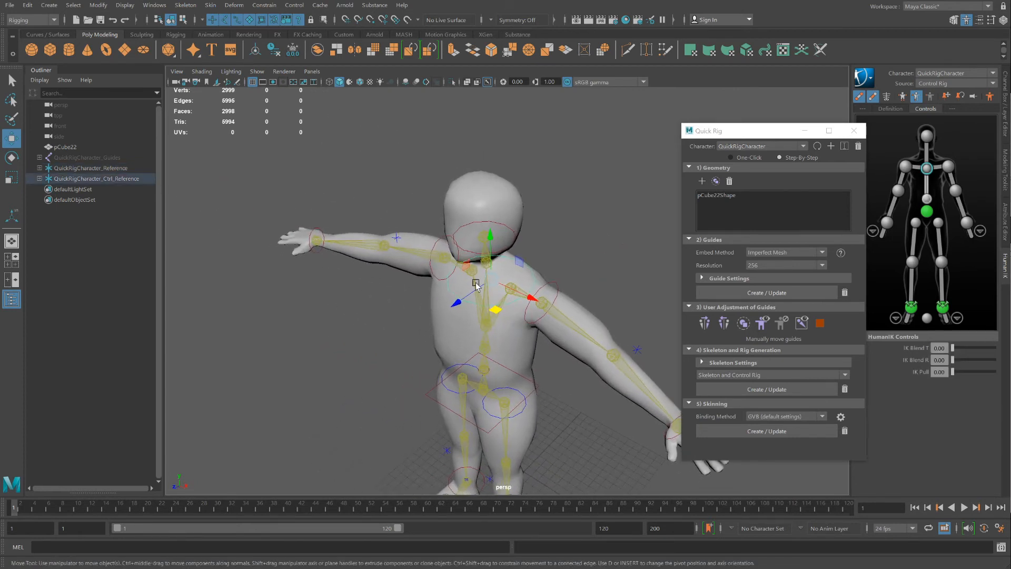
{"action": "left_click_drag", "start_coordinate": [475, 301], "coordinate": [457, 269], "text": "alt"}
{"action": "left_click_drag", "start_coordinate": [417, 303], "coordinate": [467, 287], "text": "alt"}
{"action": "scroll", "coordinate": [490, 270], "scroll_direction": "down", "scroll_amount": 4}
{"action": "middle_click_drag", "start_coordinate": [482, 276], "coordinate": [375, 294], "text": "alt"}
{"action": "scroll", "coordinate": [375, 295], "scroll_direction": "up", "scroll_amount": 3}
{"action": "middle_click_drag", "start_coordinate": [236, 275], "coordinate": [415, 293], "text": "alt"}
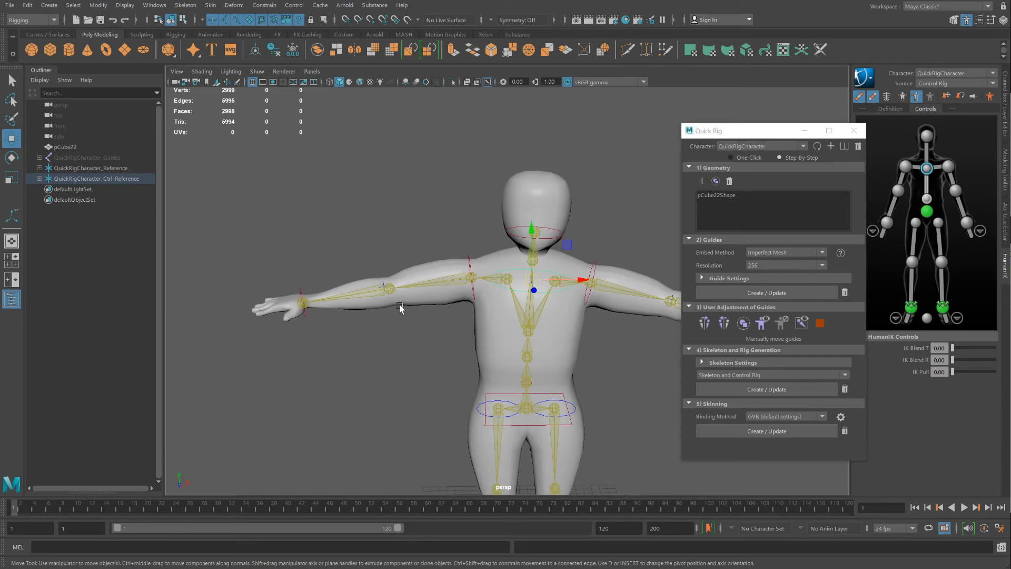
{"action": "left_click_drag", "start_coordinate": [438, 294], "coordinate": [456, 270], "text": "alt"}
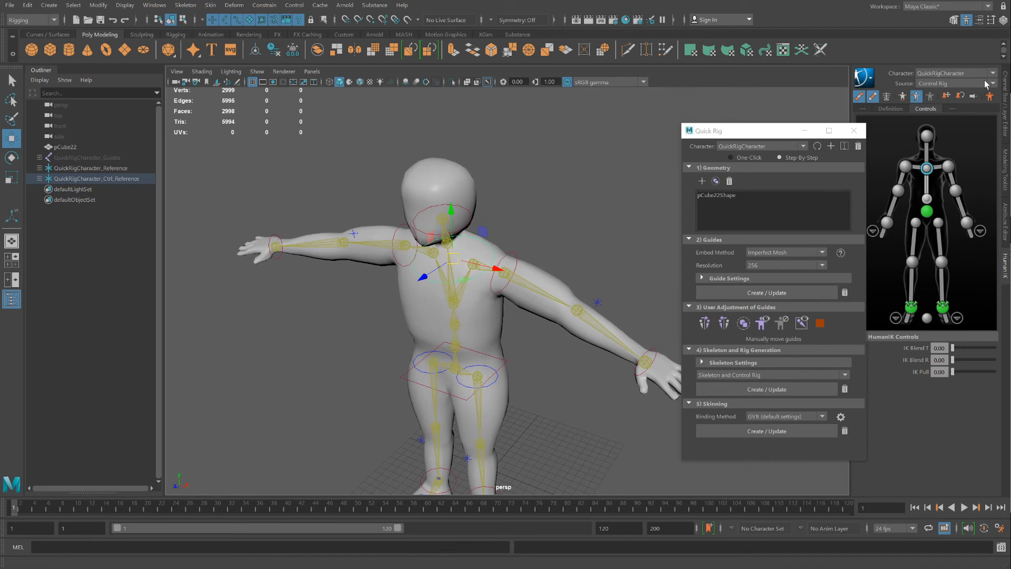
Return the character to its stance pose and close the Quick Rig window.
{"action": "left_click", "coordinate": [990, 97]}
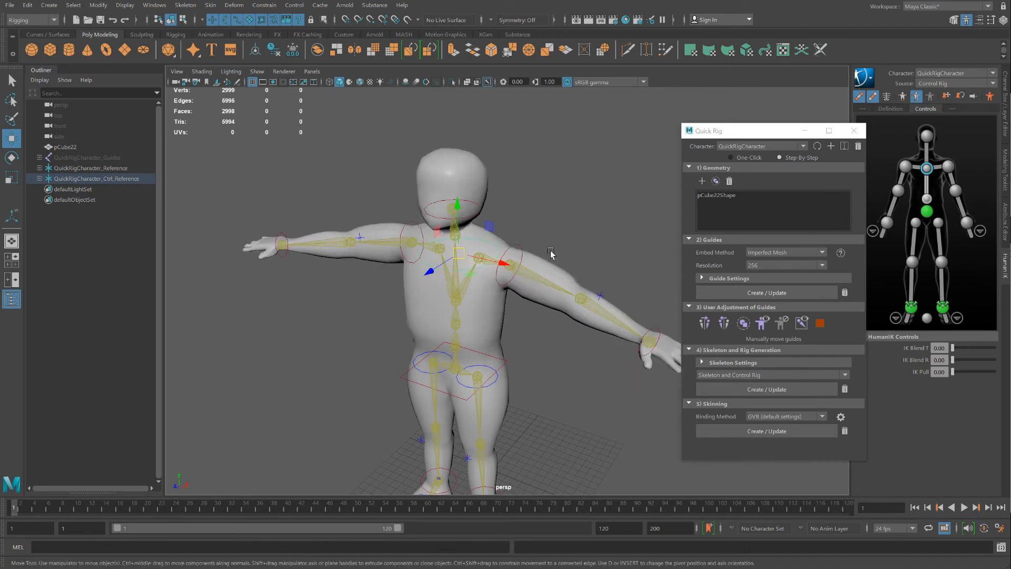
{"action": "left_click_drag", "start_coordinate": [561, 258], "coordinate": [590, 248], "text": "alt"}
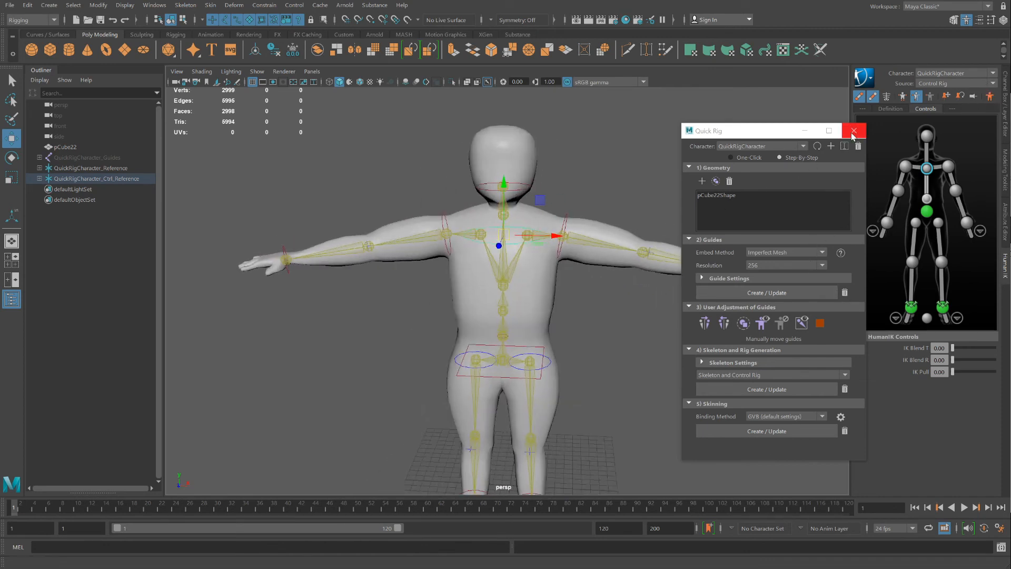
{"action": "left_click", "coordinate": [853, 130]}
Select the character's left wrist control, try moving the hand with it, and undo the last move.
{"action": "left_click_drag", "start_coordinate": [588, 333], "coordinate": [636, 305], "text": "alt"}
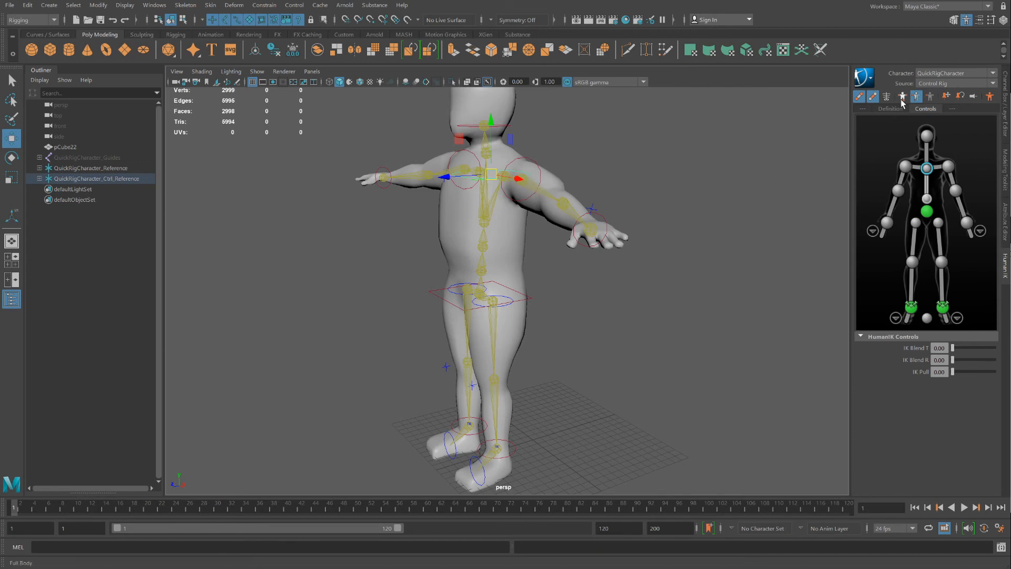
{"action": "left_click", "coordinate": [593, 217]}
{"action": "left_click", "coordinate": [613, 226]}
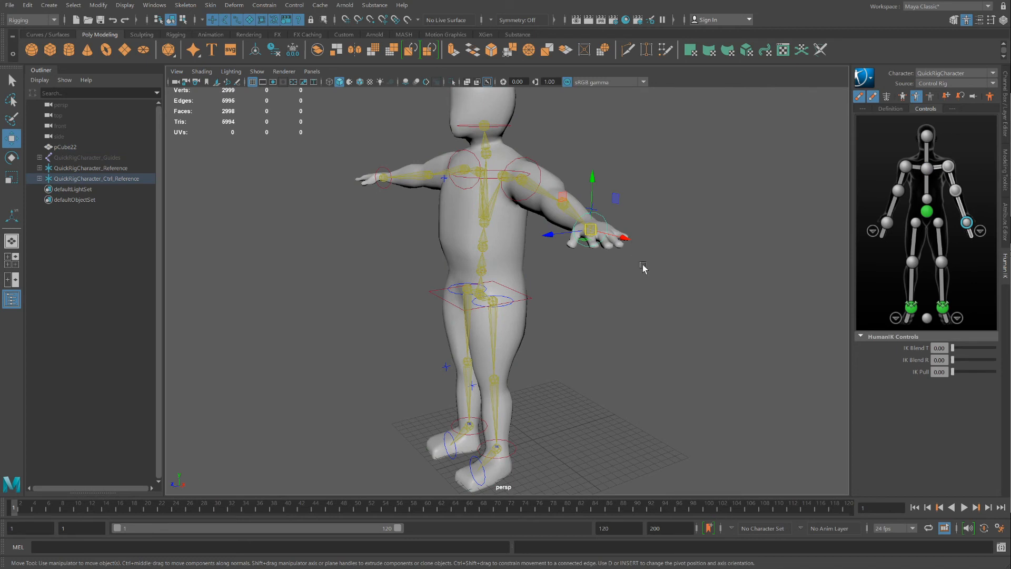
{"action": "left_click_drag", "start_coordinate": [643, 268], "coordinate": [350, 316], "text": "alt"}
{"action": "key", "text": "ctrl+z"}
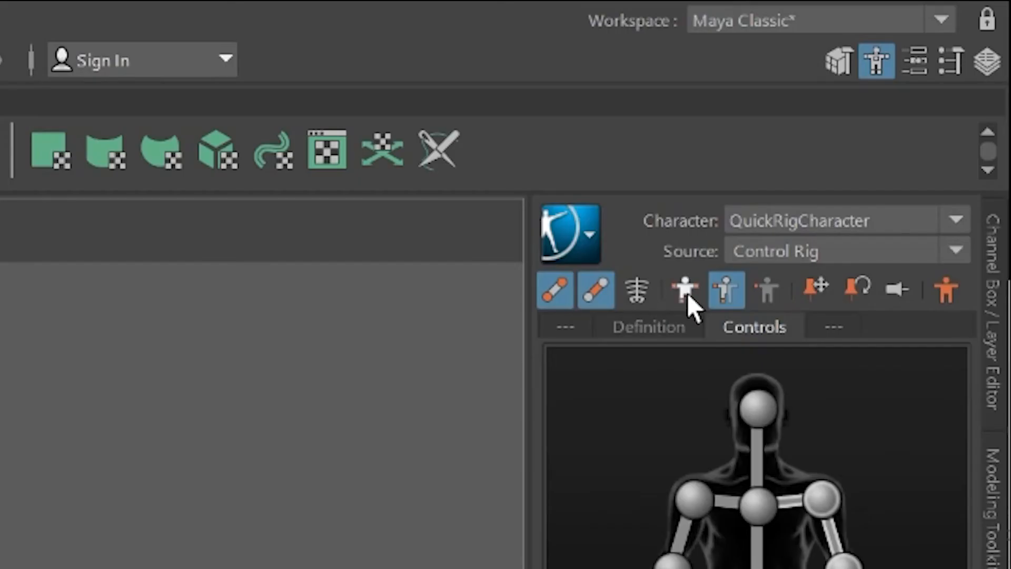
Switch the rig to full-body manipulation and pull the left wrist control forward, up and down to bend the whole body.
{"action": "left_click", "coordinate": [686, 291]}
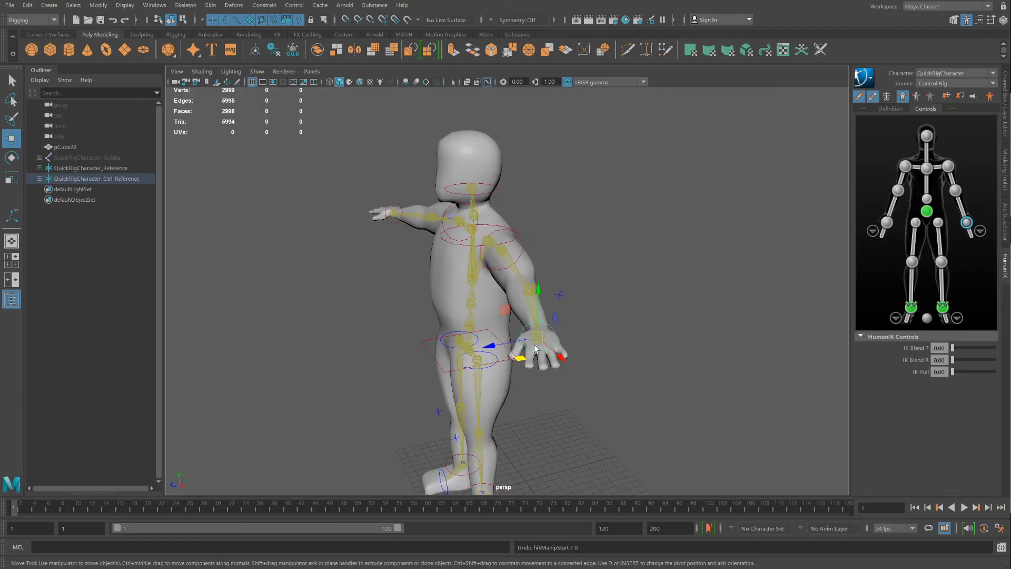
{"action": "left_click_drag", "start_coordinate": [516, 362], "coordinate": [413, 394]}
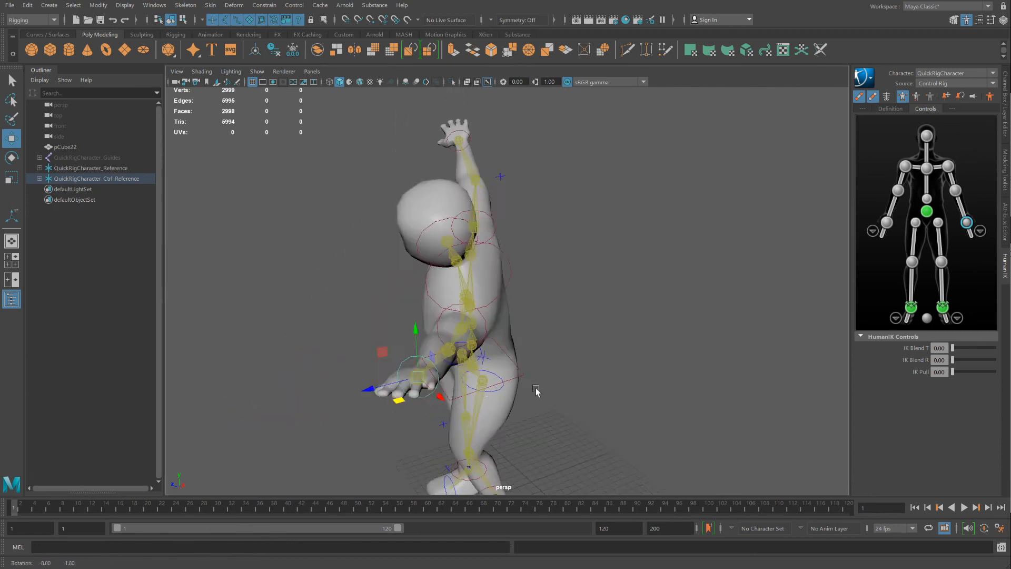
{"action": "left_click_drag", "start_coordinate": [538, 393], "coordinate": [587, 372], "text": "alt"}
{"action": "middle_click_drag", "start_coordinate": [653, 386], "coordinate": [499, 397], "text": "alt"}
{"action": "scroll", "coordinate": [499, 397], "scroll_direction": "down", "scroll_amount": 3}
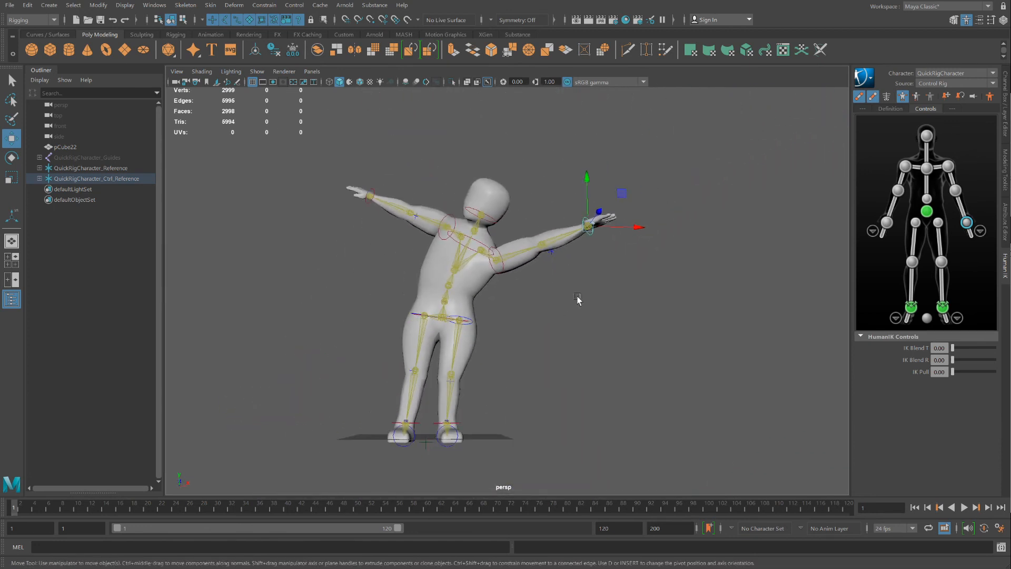
{"action": "left_click_drag", "start_coordinate": [622, 198], "coordinate": [621, 333]}
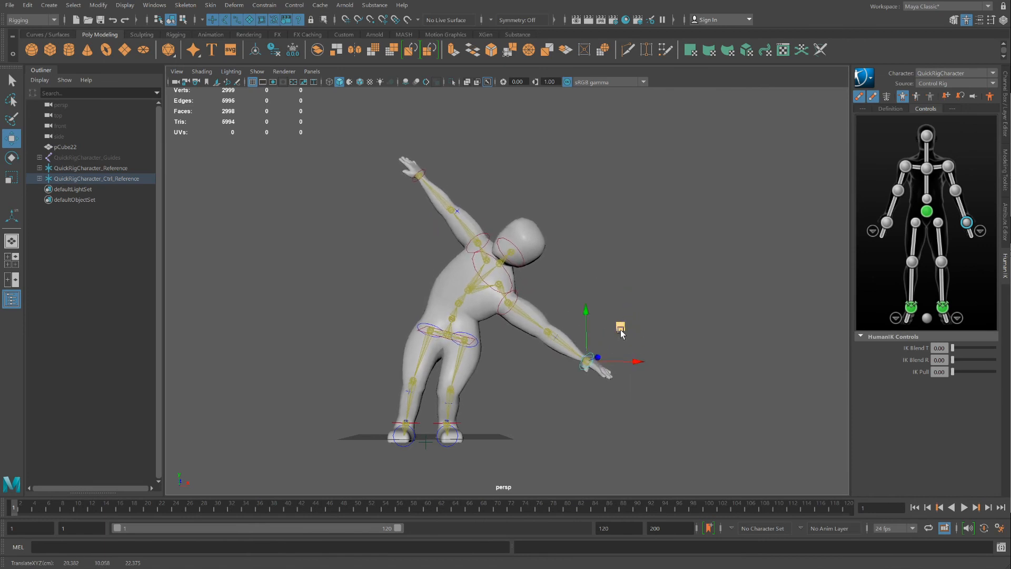
Undo the last pull on the left wrist control and return the character to its stance pose.
{"action": "key", "text": "ctrl+z"}
{"action": "left_click", "coordinate": [990, 97]}
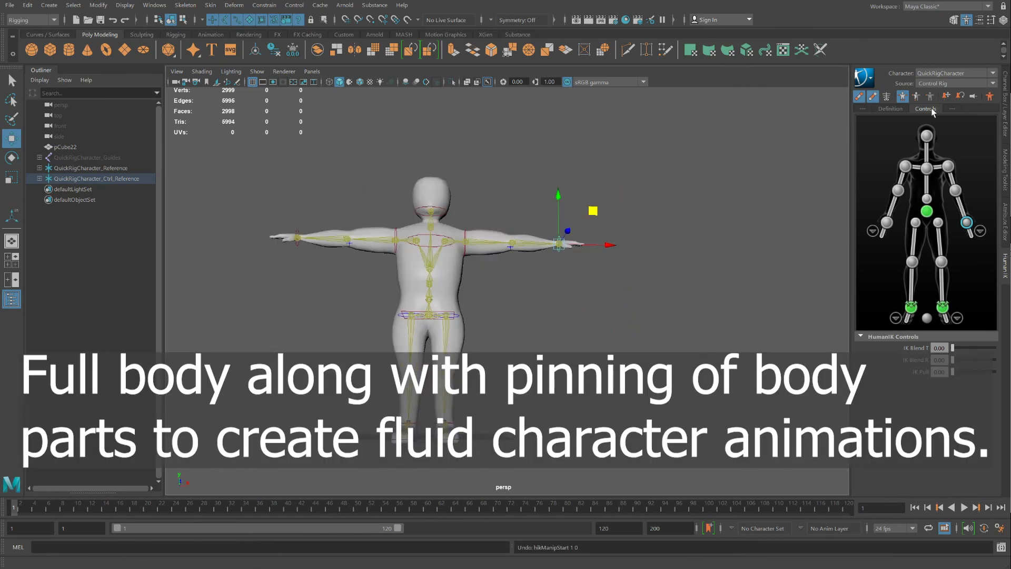
Select the character's left ankle control, pull it forward to drag the body into a deep lunge, and restore the stance pose.
{"action": "left_click_drag", "start_coordinate": [670, 270], "coordinate": [528, 310], "text": "alt"}
{"action": "middle_click_drag", "start_coordinate": [529, 309], "coordinate": [585, 223], "text": "alt"}
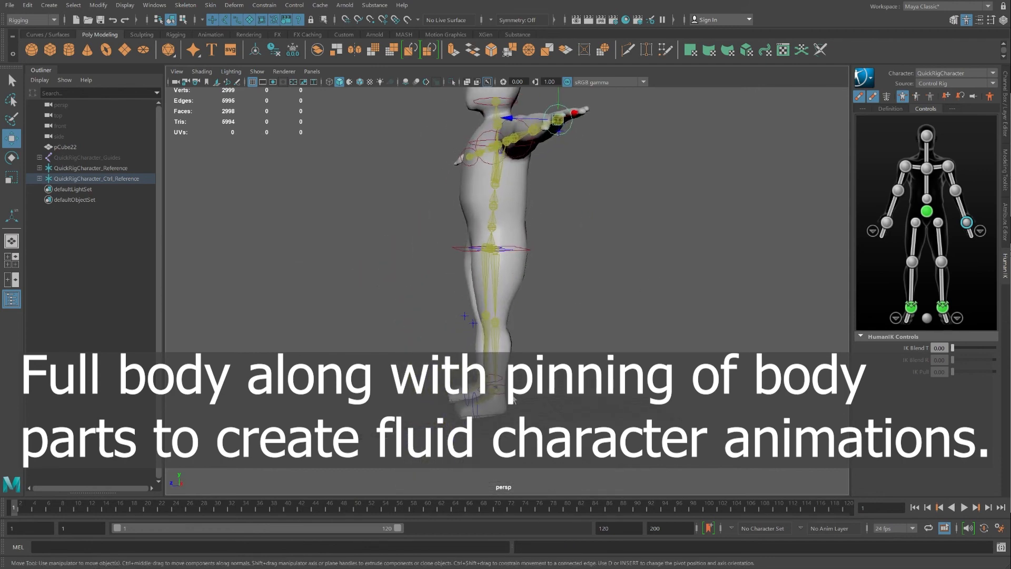
{"action": "left_click", "coordinate": [496, 389]}
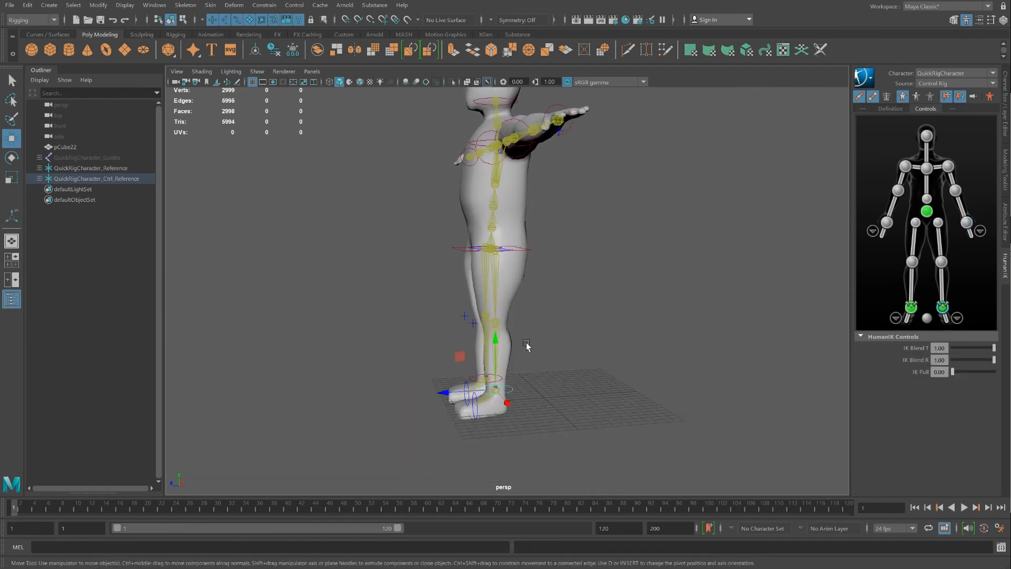
{"action": "middle_click_drag", "start_coordinate": [464, 360], "coordinate": [251, 369]}
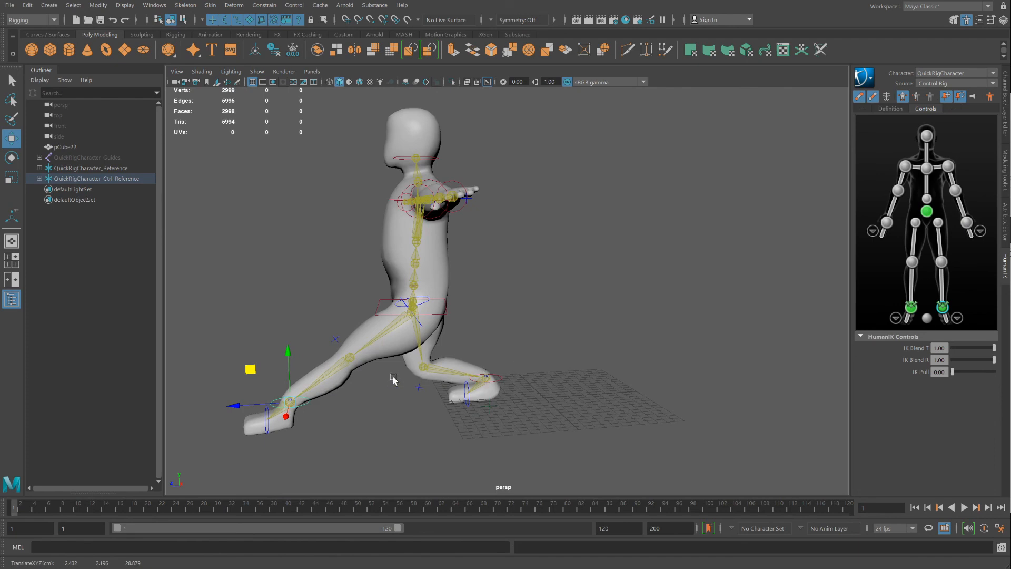
{"action": "mouse_move", "coordinate": [394, 379]}
{"action": "left_mouse_down", "text": "alt"}
{"action": "mouse_move", "coordinate": [504, 375]}
{"action": "mouse_move", "coordinate": [396, 376]}
{"action": "left_mouse_up", "text": "alt"}
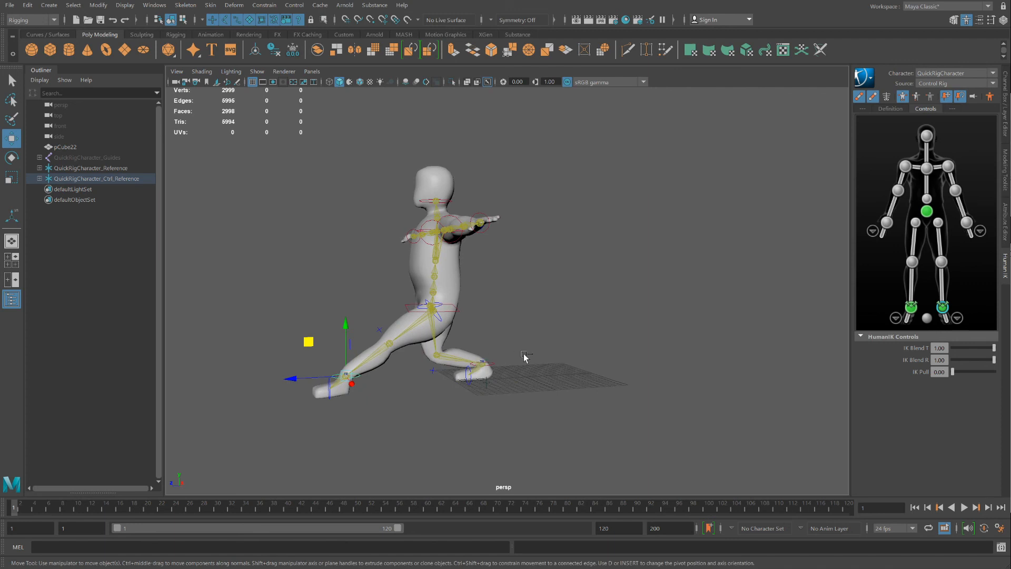
{"action": "left_click", "coordinate": [989, 97]}
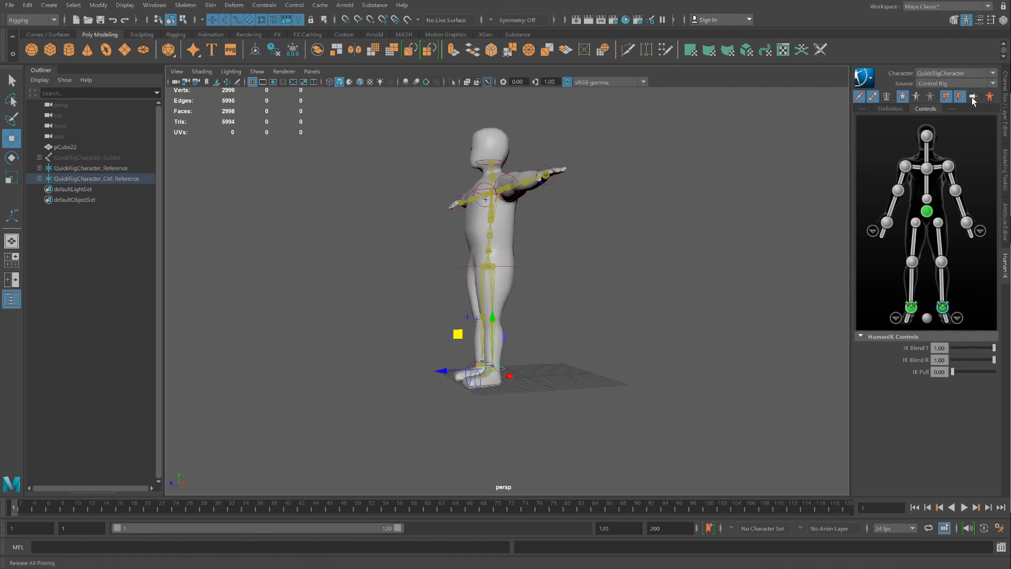
Switch the rig to body-part manipulation, try moving the left ankle control up and back, and undo the last move.
{"action": "left_click", "coordinate": [917, 97]}
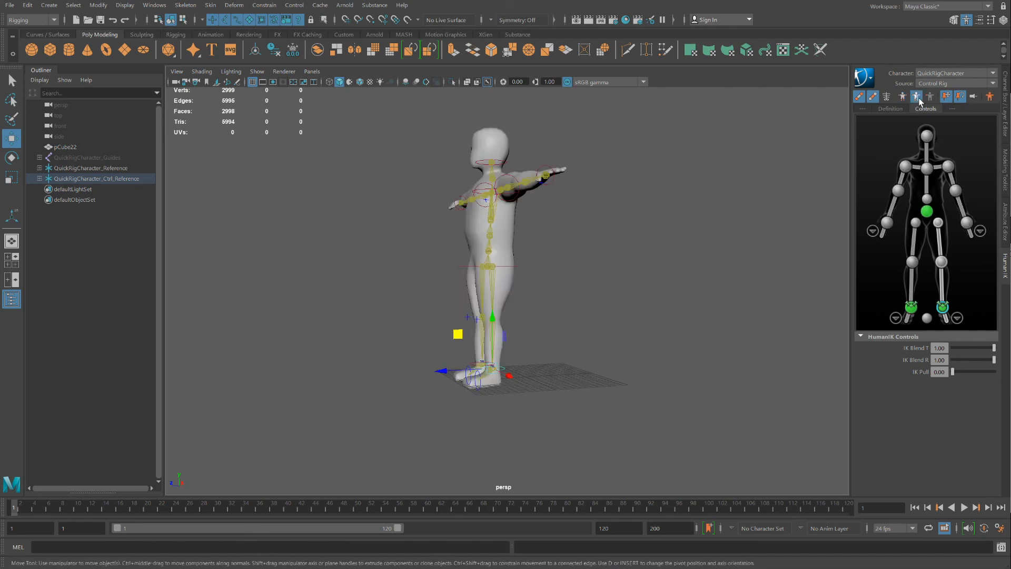
{"action": "right_click_drag", "start_coordinate": [495, 373], "coordinate": [485, 414], "text": "alt"}
{"action": "mouse_move", "coordinate": [451, 368]}
{"action": "middle_mouse_down"}
{"action": "mouse_move", "coordinate": [401, 346]}
{"action": "mouse_move", "coordinate": [362, 348]}
{"action": "mouse_move", "coordinate": [382, 336]}
{"action": "mouse_move", "coordinate": [401, 291]}
{"action": "mouse_move", "coordinate": [375, 337]}
{"action": "mouse_move", "coordinate": [401, 314]}
{"action": "mouse_move", "coordinate": [386, 349]}
{"action": "mouse_move", "coordinate": [379, 318]}
{"action": "mouse_move", "coordinate": [373, 341]}
{"action": "mouse_move", "coordinate": [391, 315]}
{"action": "mouse_move", "coordinate": [388, 350]}
{"action": "mouse_move", "coordinate": [476, 339]}
{"action": "mouse_move", "coordinate": [472, 354]}
{"action": "mouse_move", "coordinate": [461, 340]}
{"action": "mouse_move", "coordinate": [403, 356]}
{"action": "mouse_move", "coordinate": [459, 349]}
{"action": "mouse_move", "coordinate": [438, 357]}
{"action": "middle_mouse_up"}
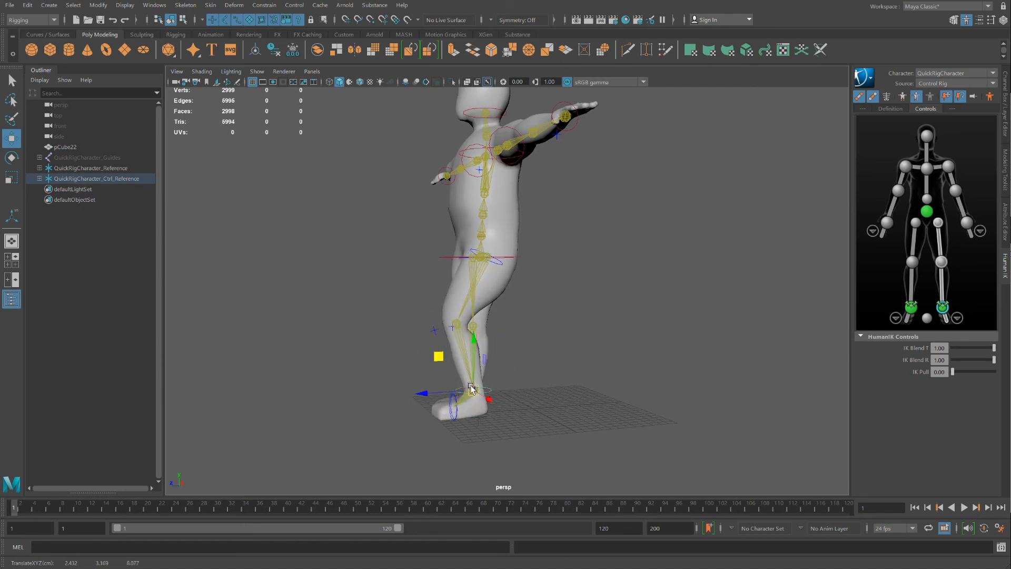
{"action": "mouse_move", "coordinate": [471, 390]}
{"action": "middle_mouse_down"}
{"action": "mouse_move", "coordinate": [429, 388]}
{"action": "mouse_move", "coordinate": [482, 396]}
{"action": "middle_mouse_up"}
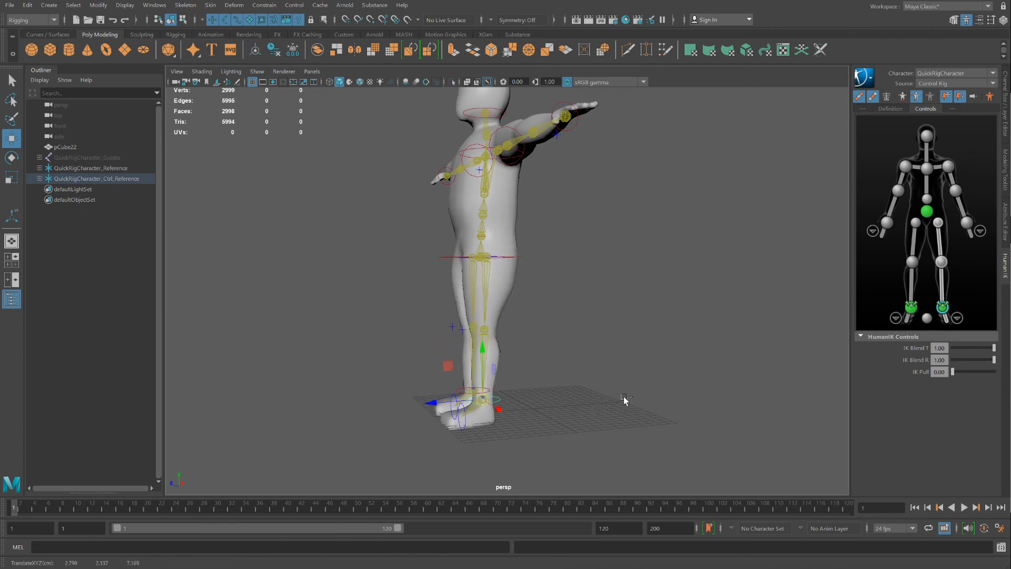
{"action": "key", "text": "ctrl+z"}
Deselect the left ankle control and try to return the whole character to its stance pose.
{"action": "left_click_drag", "start_coordinate": [532, 373], "coordinate": [588, 382], "text": "alt"}
{"action": "scroll", "coordinate": [549, 333], "scroll_direction": "down", "scroll_amount": 3}
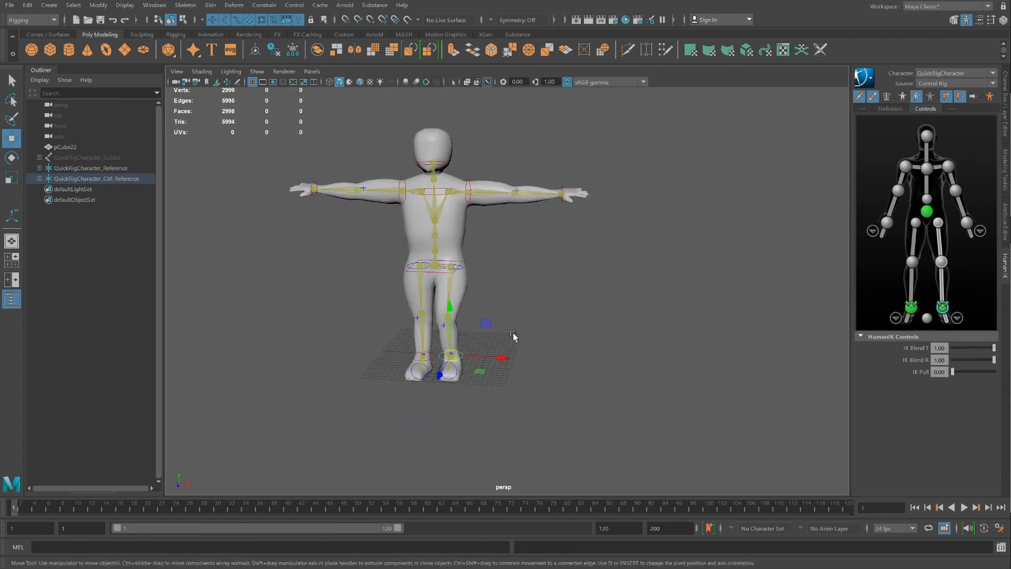
{"action": "scroll", "coordinate": [510, 339], "scroll_direction": "up", "scroll_amount": 3}
{"action": "left_click", "coordinate": [505, 360]}
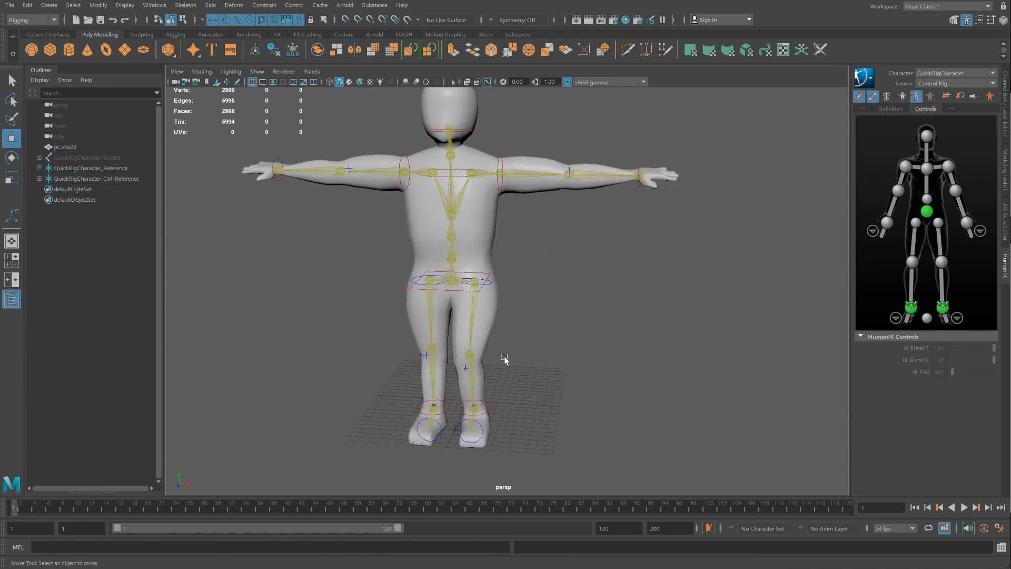
{"action": "left_click", "coordinate": [991, 97]}
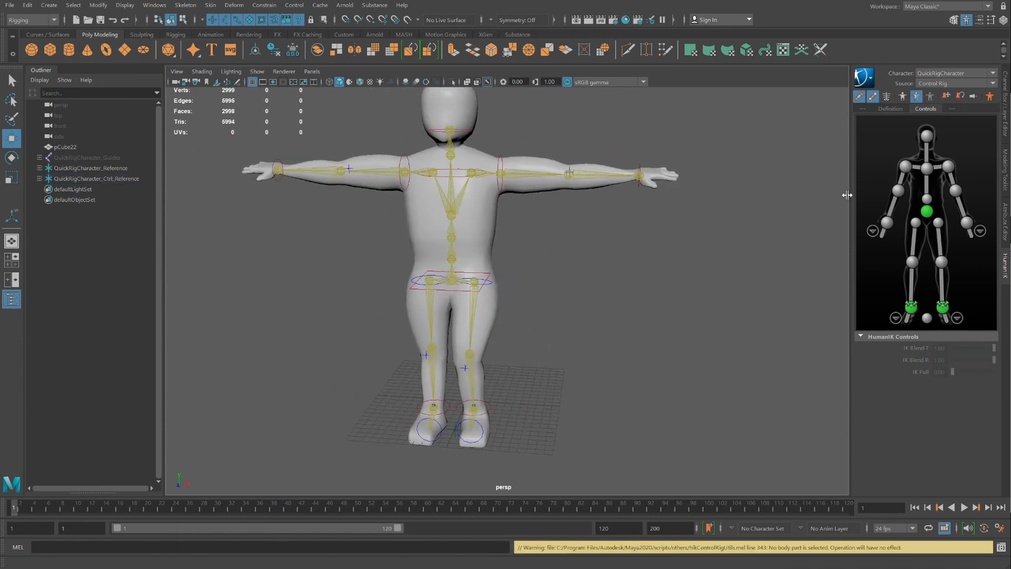
Select the hips control at the character's pelvis.
{"action": "left_click", "coordinate": [450, 290]}
{"action": "scroll", "coordinate": [485, 290], "scroll_direction": "down", "scroll_amount": 3}
{"action": "mouse_move", "coordinate": [485, 289]}
{"action": "left_mouse_down", "text": "alt"}
{"action": "mouse_move", "coordinate": [511, 289]}
{"action": "mouse_move", "coordinate": [492, 285]}
{"action": "left_mouse_up", "text": "alt"}
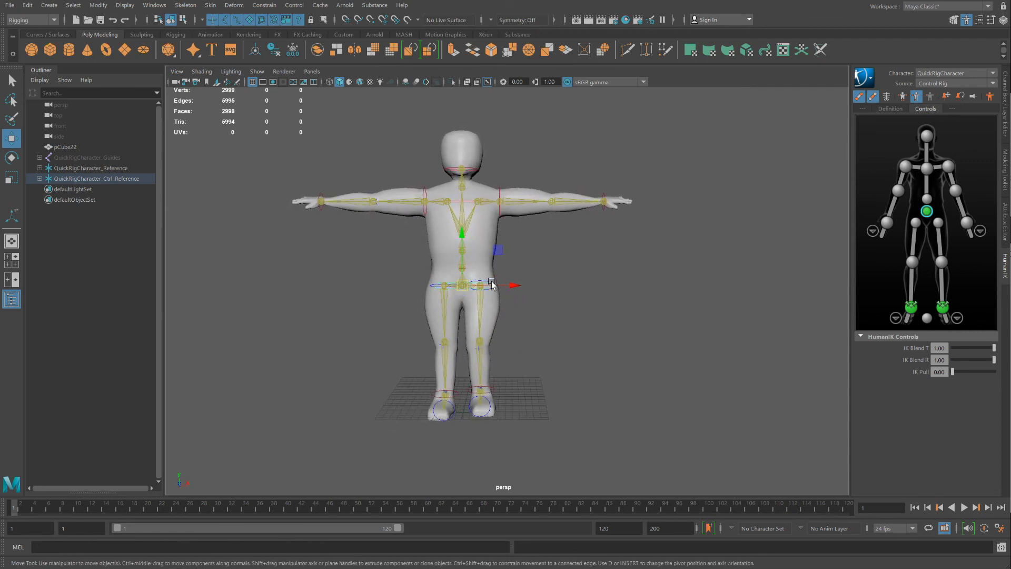